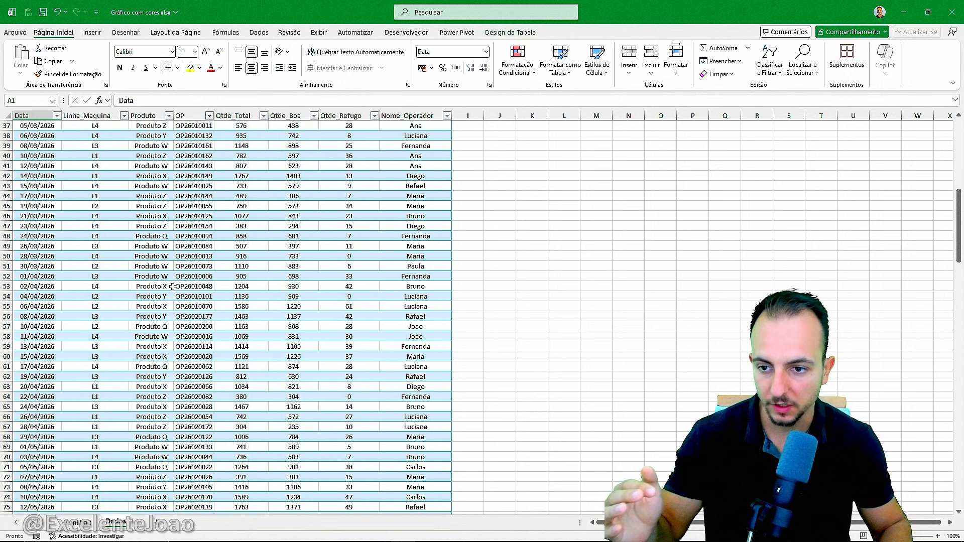
scroll(173, 285, "up", 9)
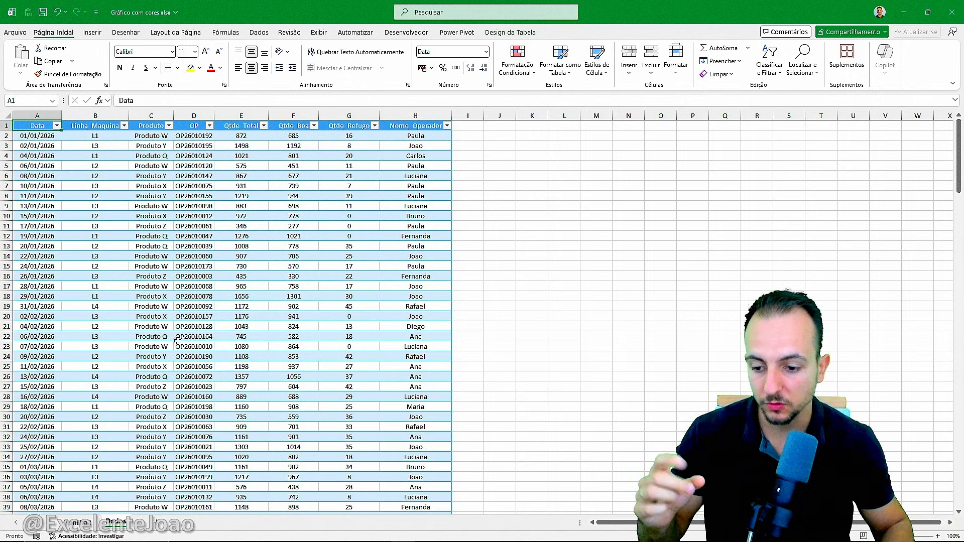
Show the sheet with the coloured monthly column chart and recalculate its values twice to check the highlighted columns.
left_click(78, 523)
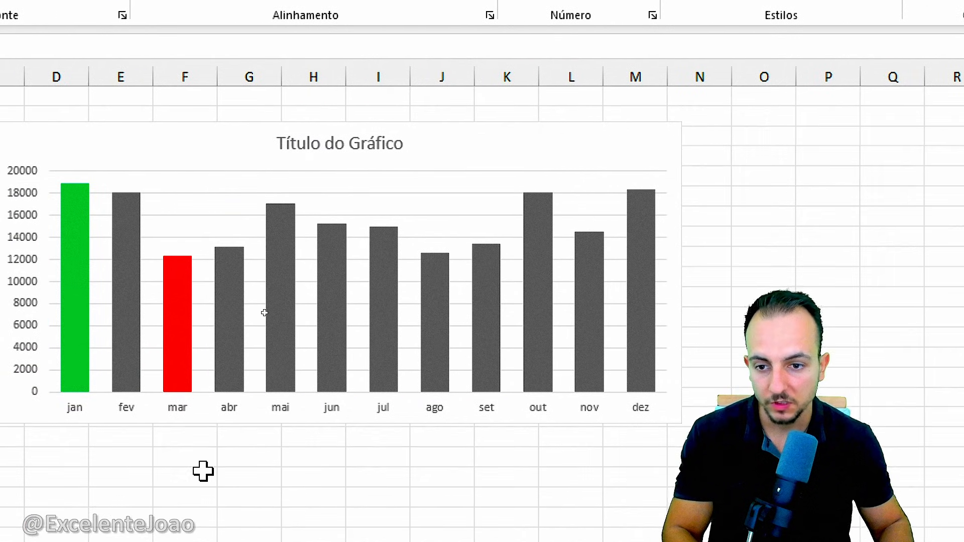
key("F9")
key("F9")
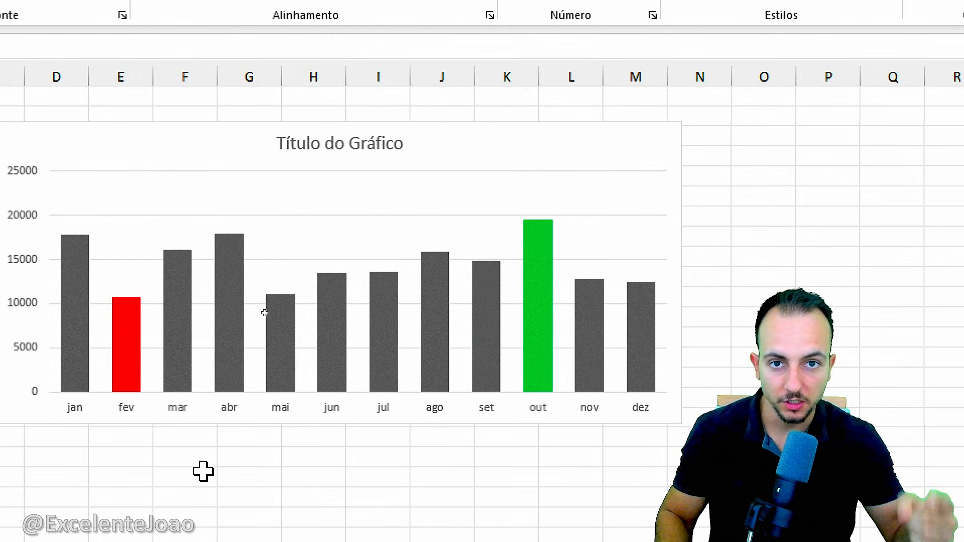
key("ctrl+2")
left_click_drag(554, 206, 627, 163)
left_click_drag(135, 267, 135, 191)
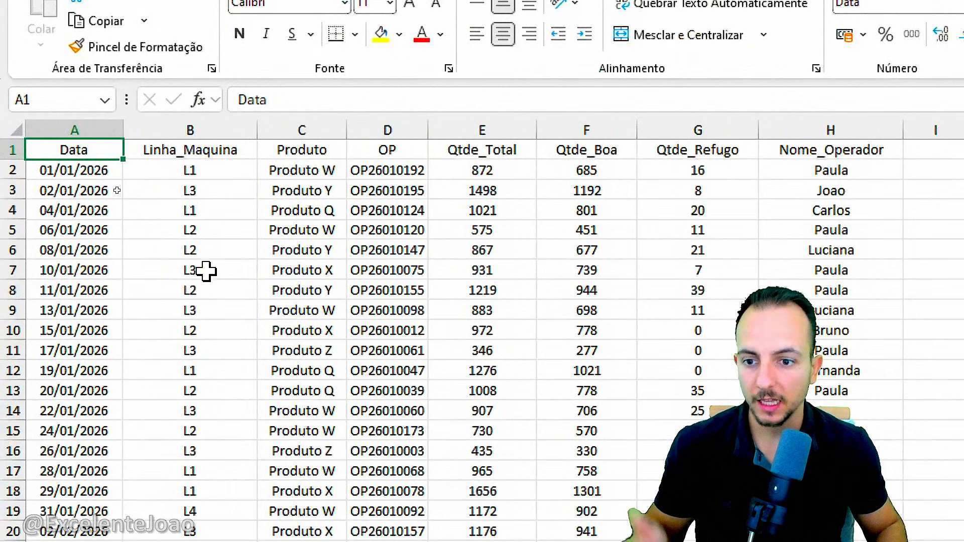
Examine the production records in the data sheet, focusing on the Data and Qtde_Total columns.
scroll(238, 280, "down", 7)
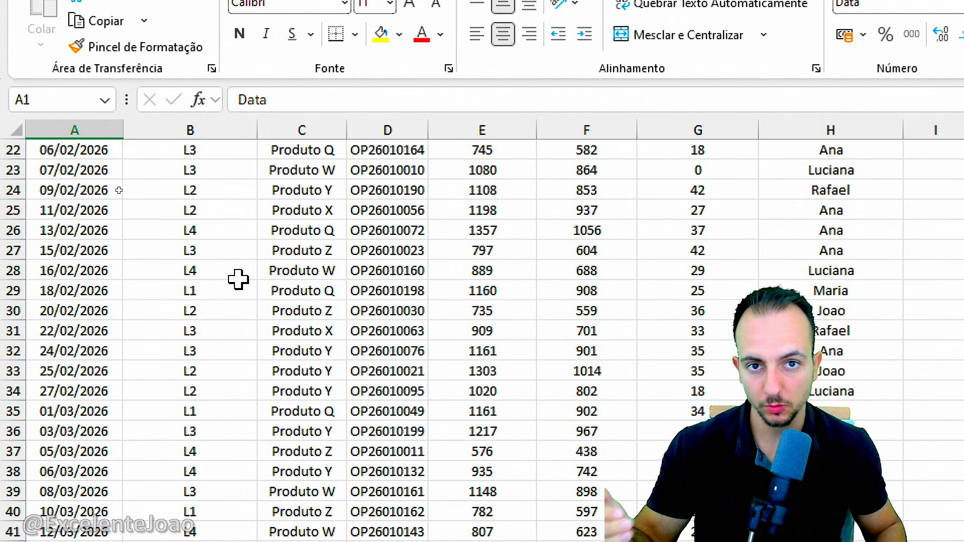
scroll(238, 279, "down", 4)
scroll(238, 279, "down", 7)
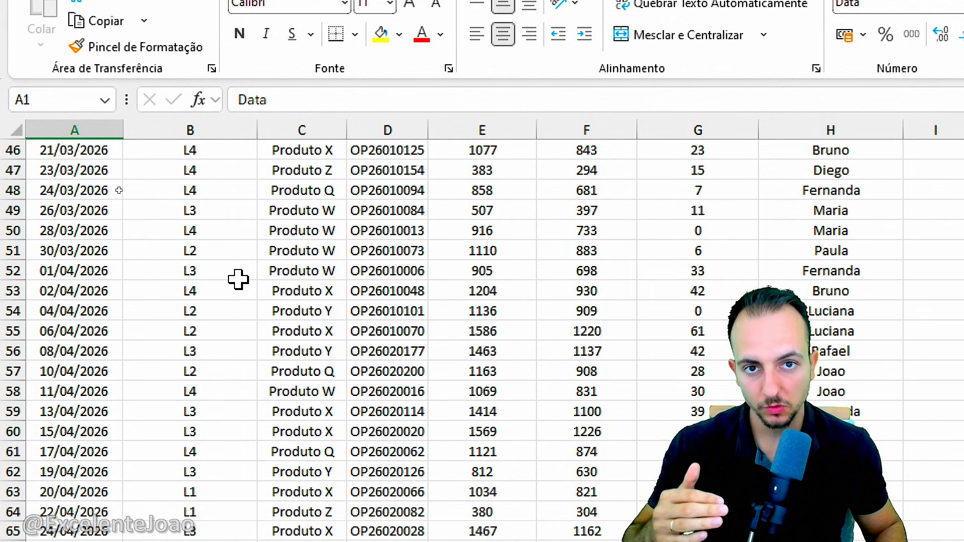
scroll(238, 280, "up", 18)
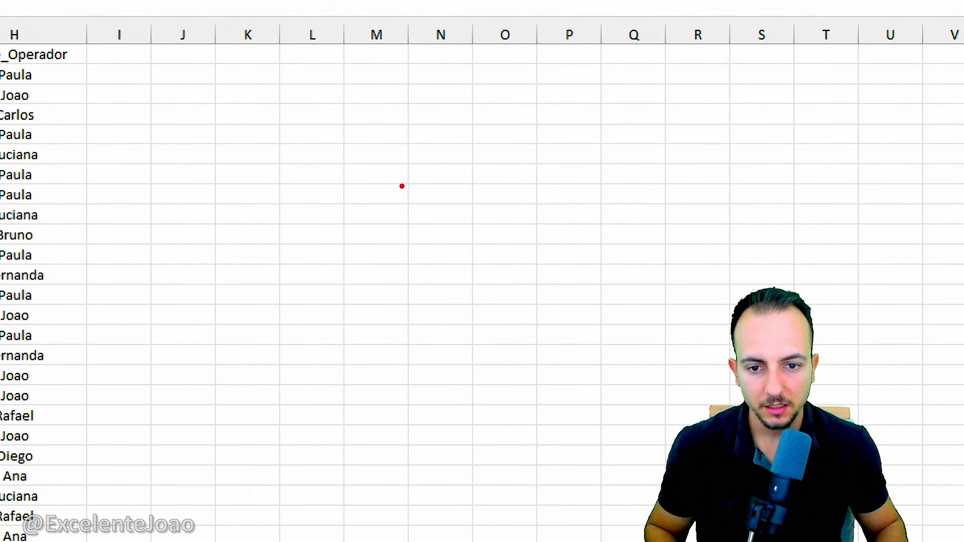
left_click_drag(402, 186, 512, 309)
left_click_drag(520, 230, 608, 214)
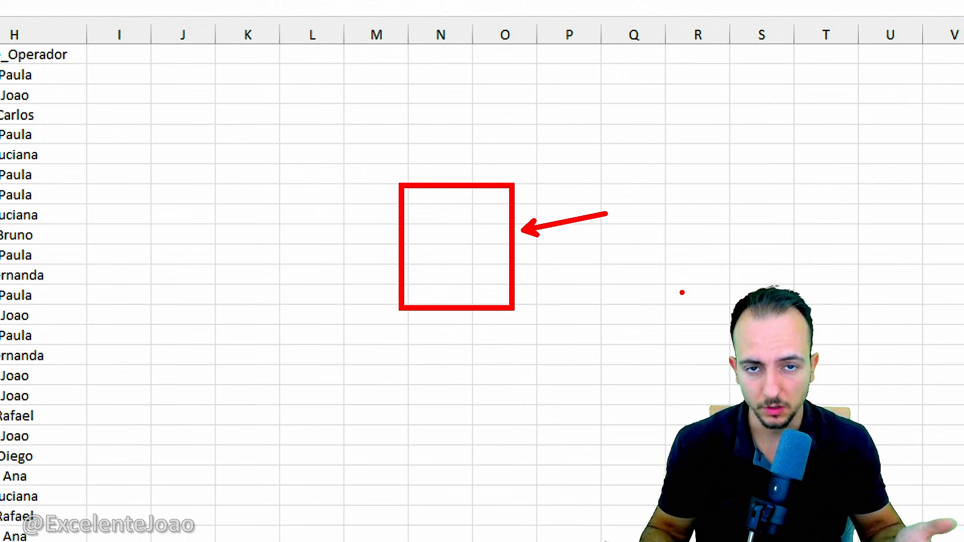
key("Escape")
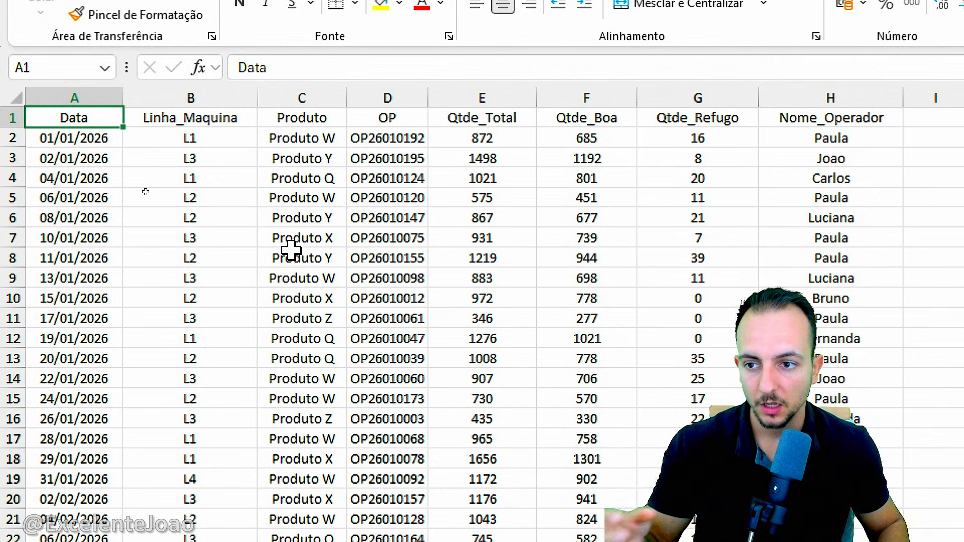
left_click(95, 89)
scroll(151, 151, "down", 8)
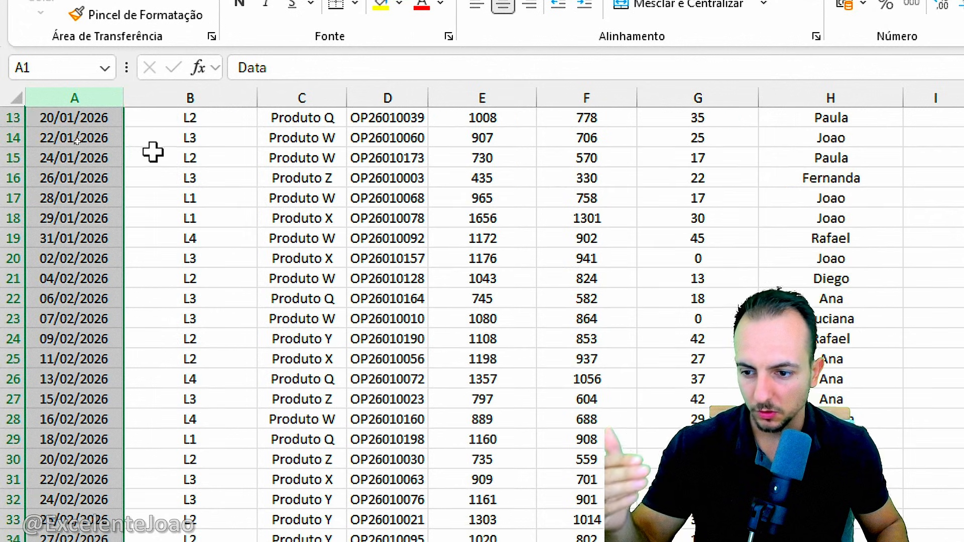
scroll(161, 151, "up", 8)
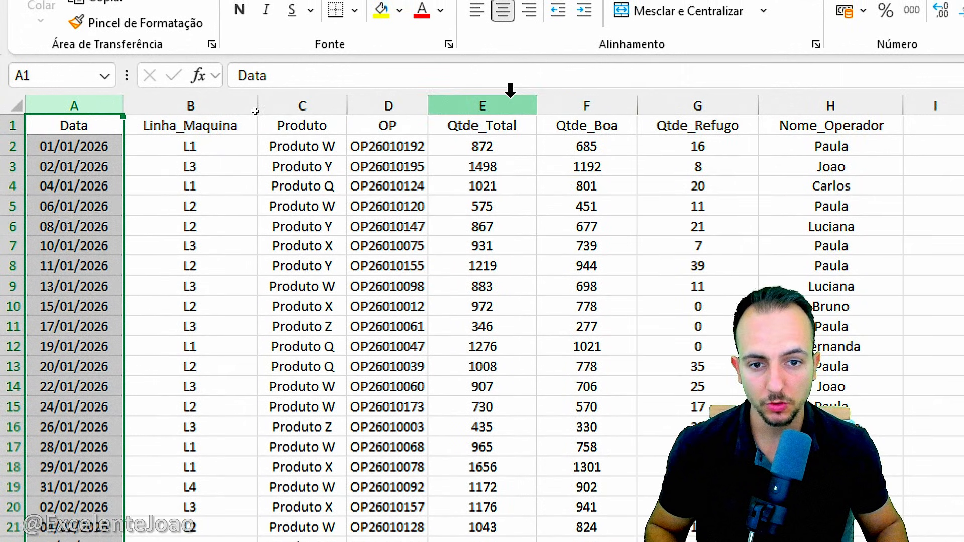
left_click(510, 91, "ctrl")
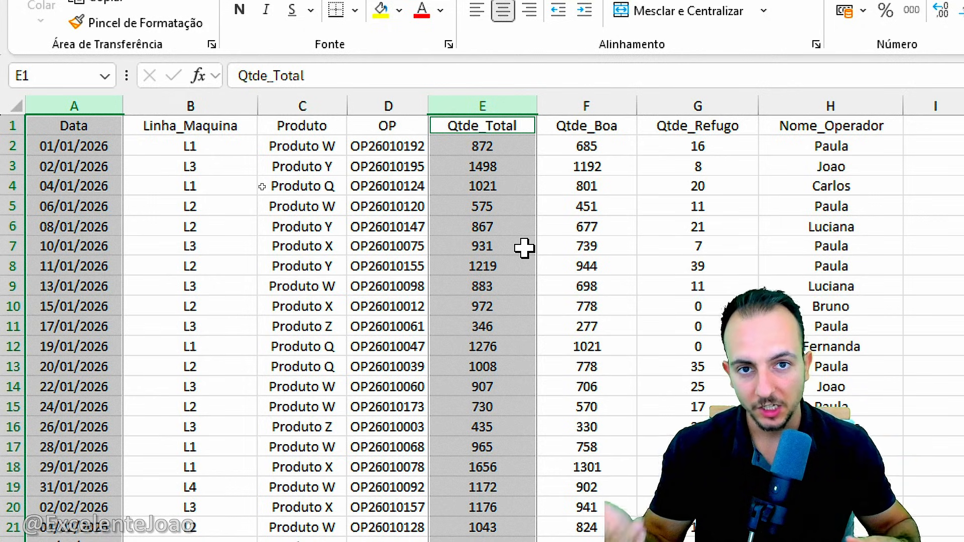
Select the entire data range from cell A1 down to the last record.
key("ctrl+Home")
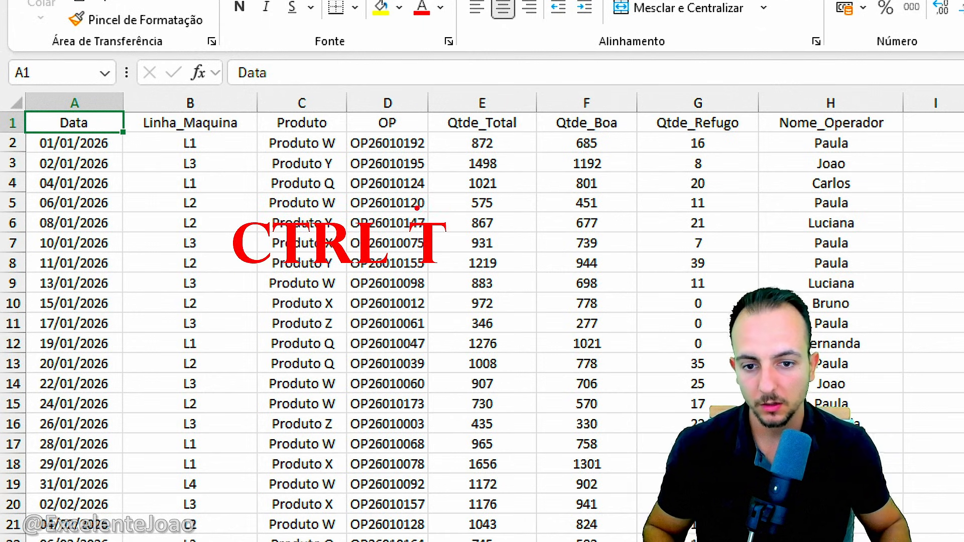
left_click_drag(214, 185, 464, 291)
key("Escape")
key("ctrl+t")
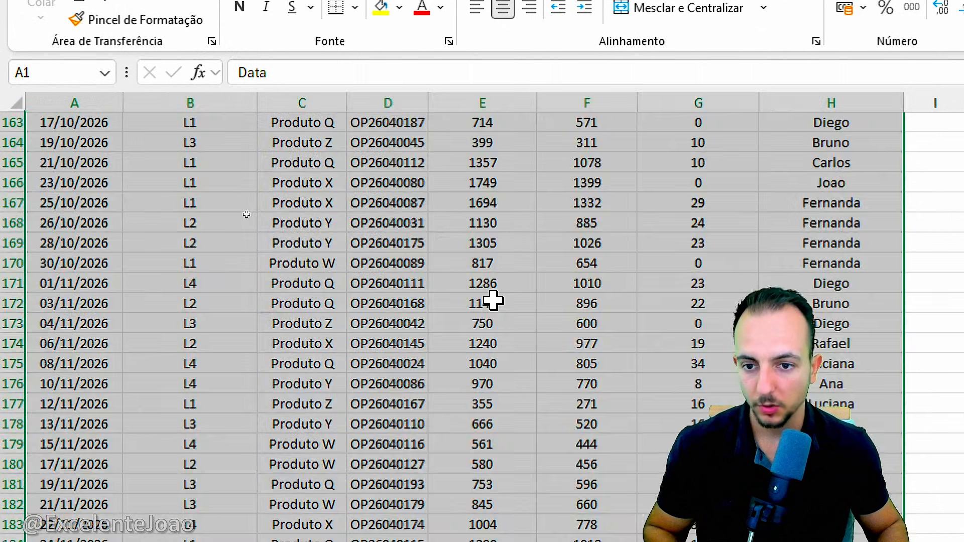
key("ctrl+q")
key("Escape")
scroll(236, 207, "down", 7)
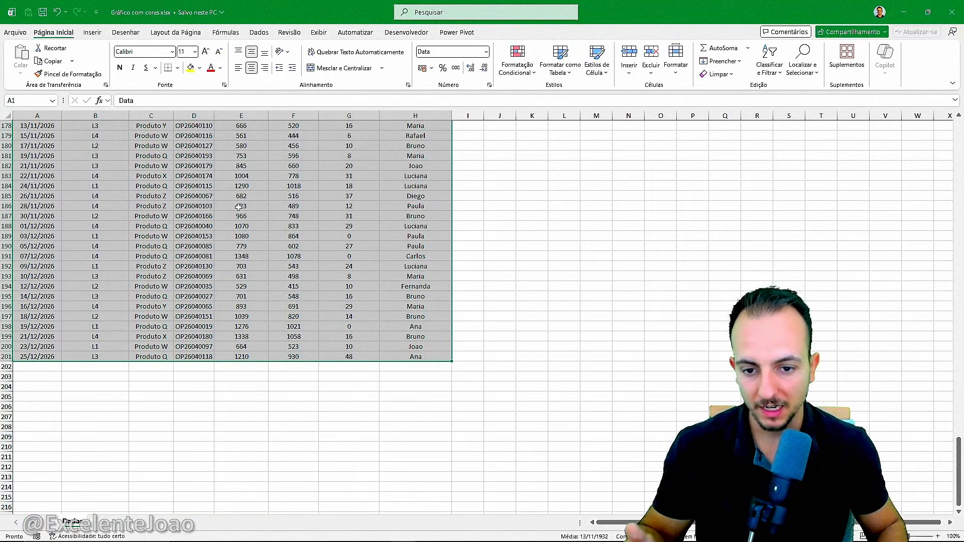
scroll(331, 341, "down", 3)
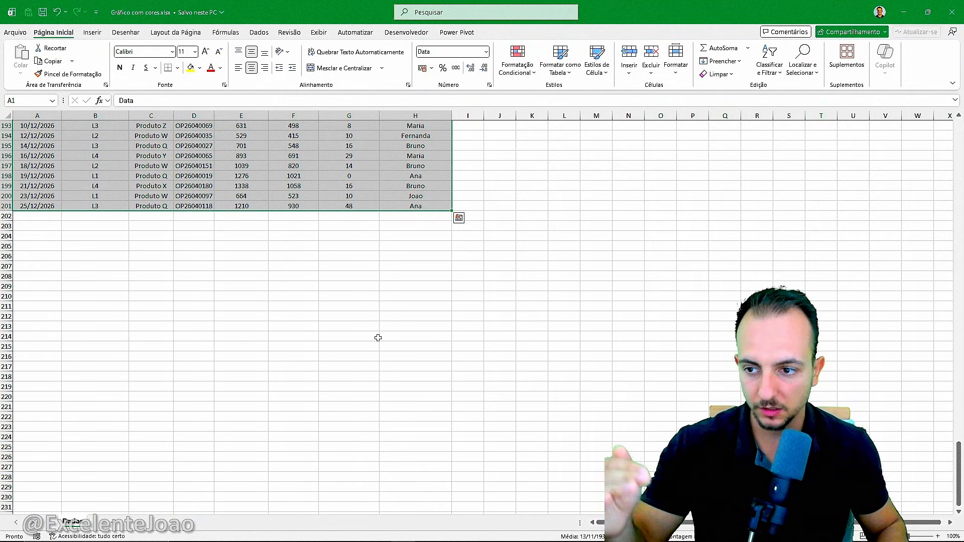
left_click_drag(960, 465, 959, 143)
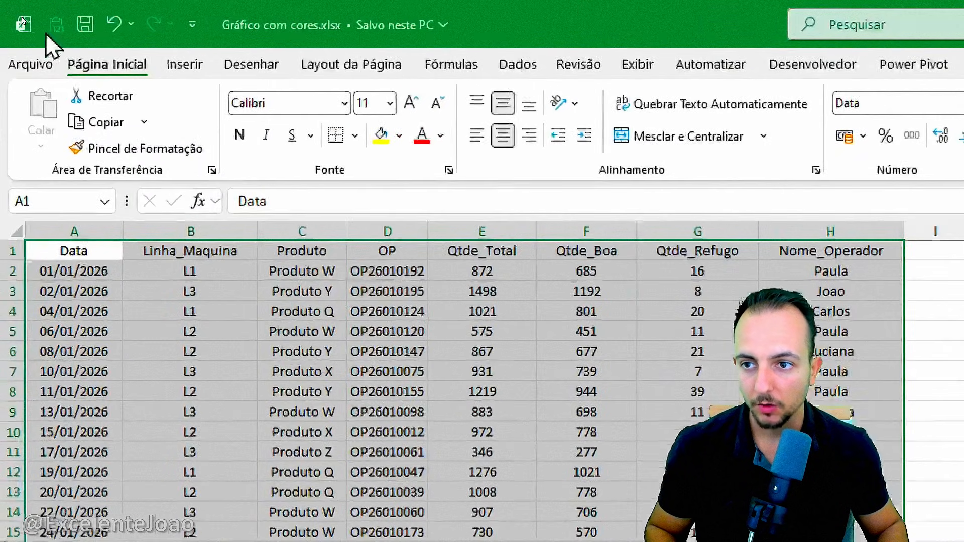
Convert the range A1:H201 to a table, keeping the option that the table has headers.
left_click(183, 65)
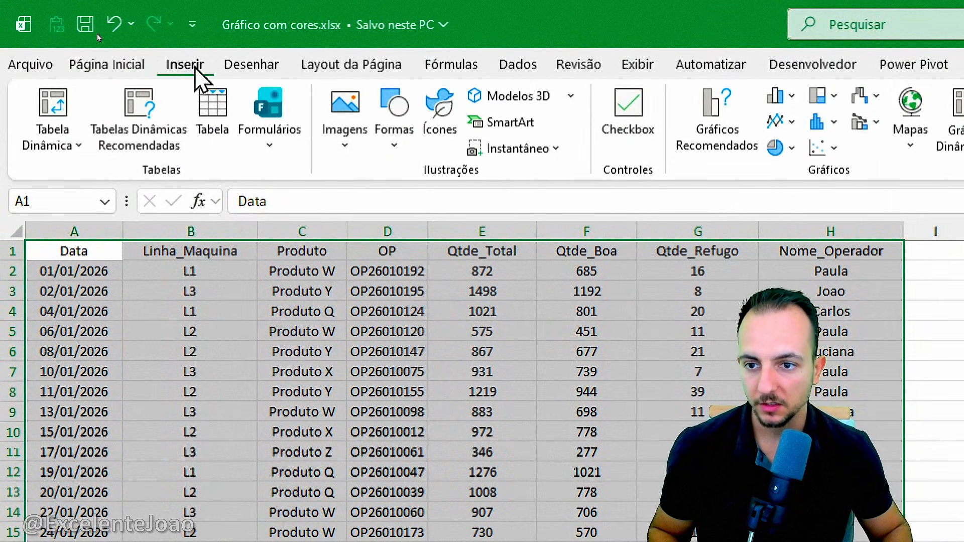
left_click(221, 123)
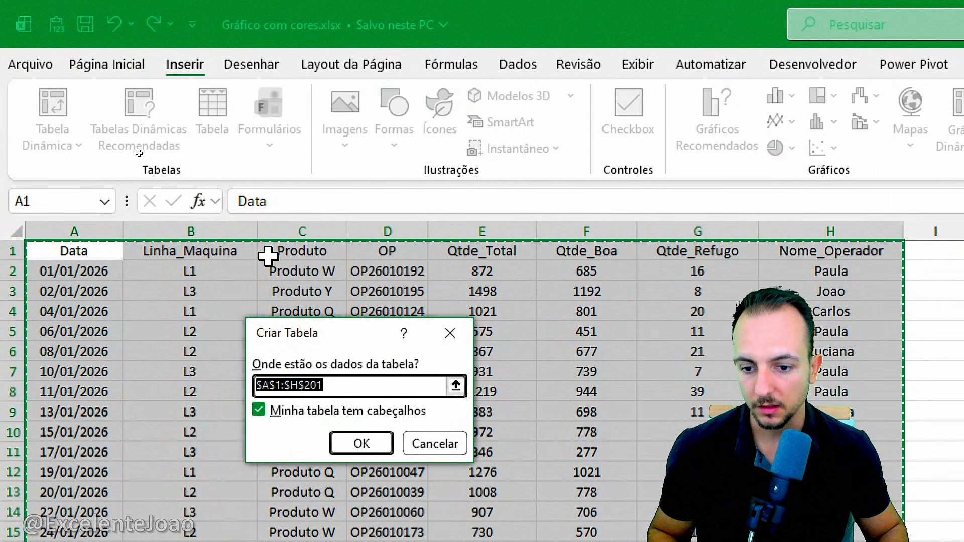
left_click(298, 425)
left_click(297, 424)
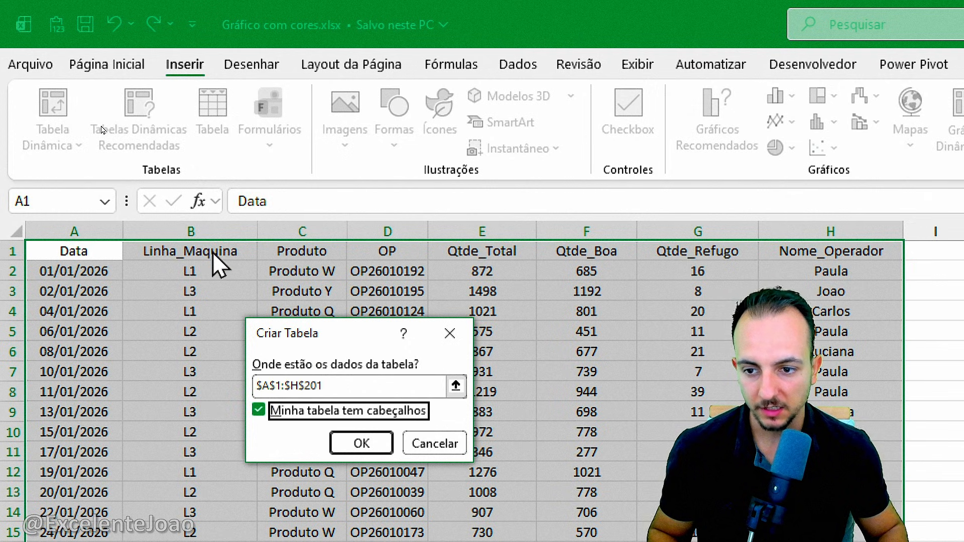
left_click(361, 442)
Insert a pivot table based on Tabela1 in a new worksheet.
left_click(176, 273)
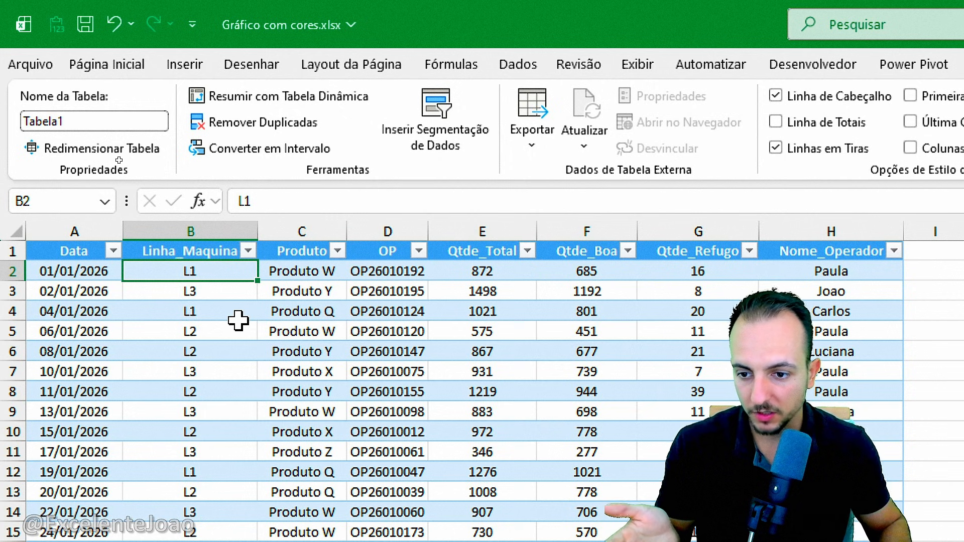
scroll(238, 320, "down", 7)
scroll(236, 320, "up", 7)
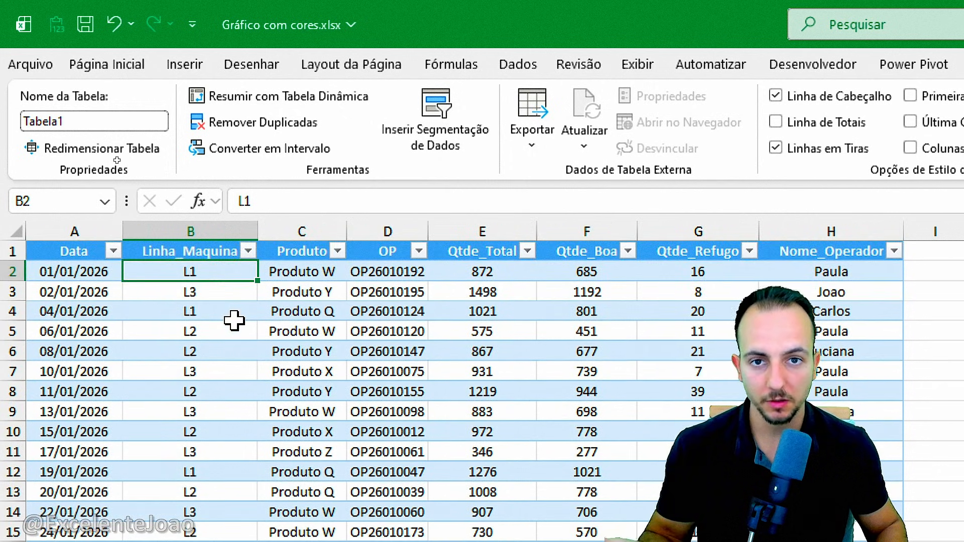
left_click(186, 68)
left_click(52, 102)
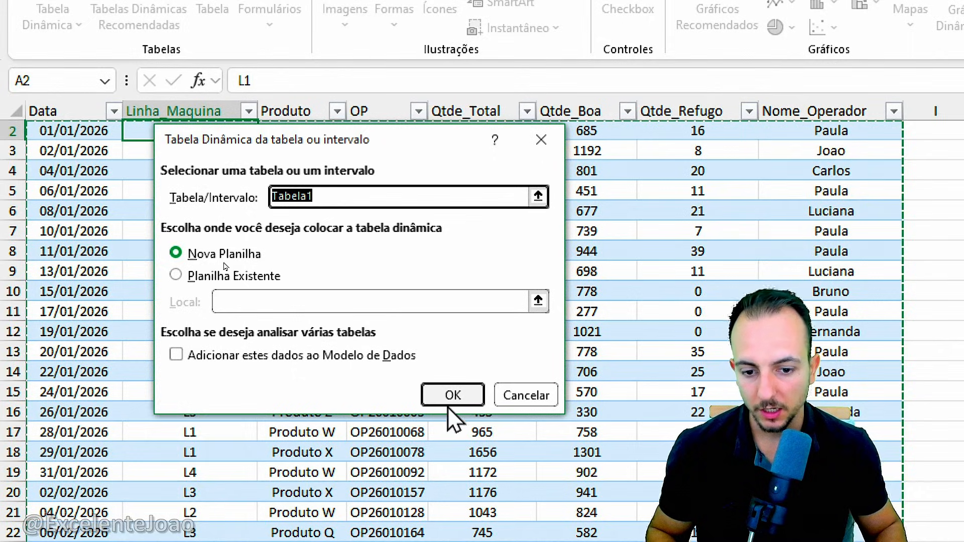
left_click(452, 515)
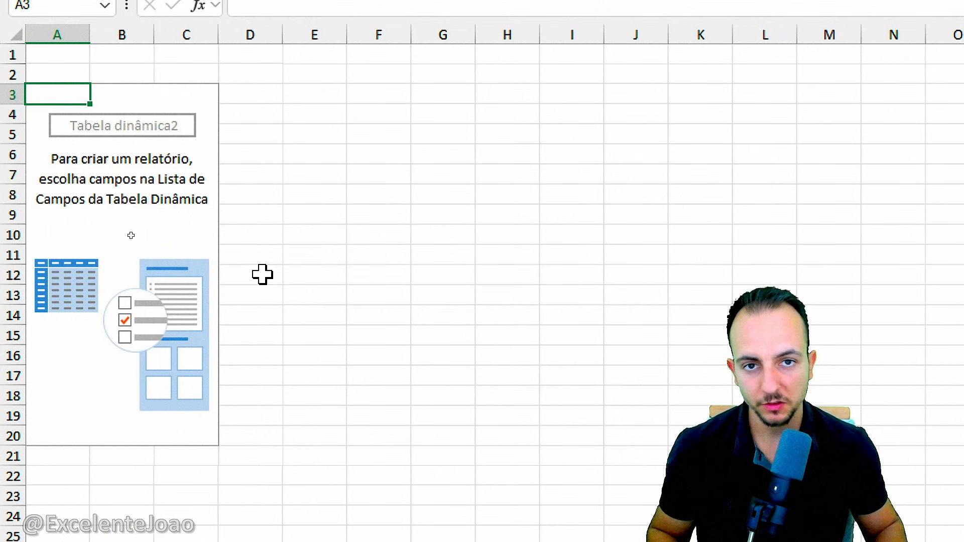
Add the Data field to the pivot table's rows.
key("ctrl+2")
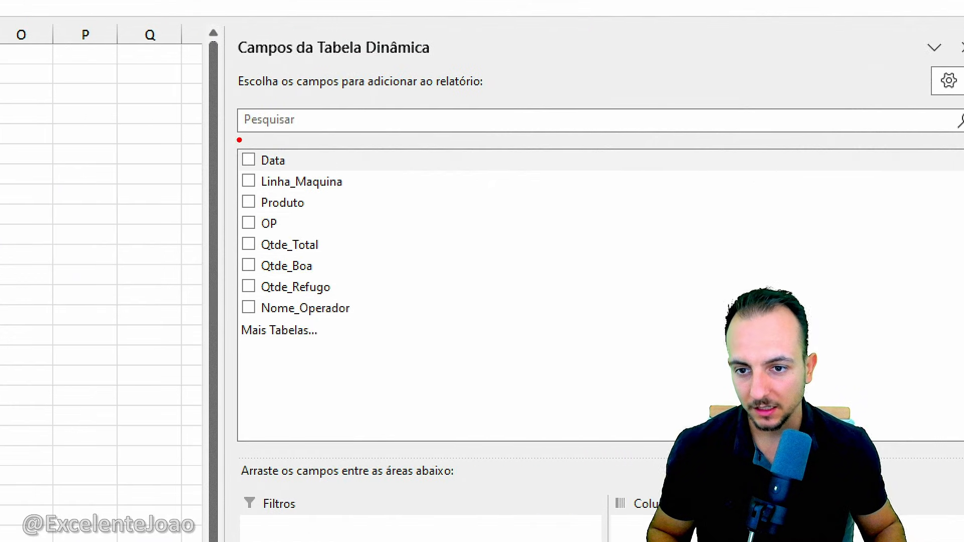
left_click_drag(292, 134, 374, 179)
left_click_drag(383, 148, 475, 189)
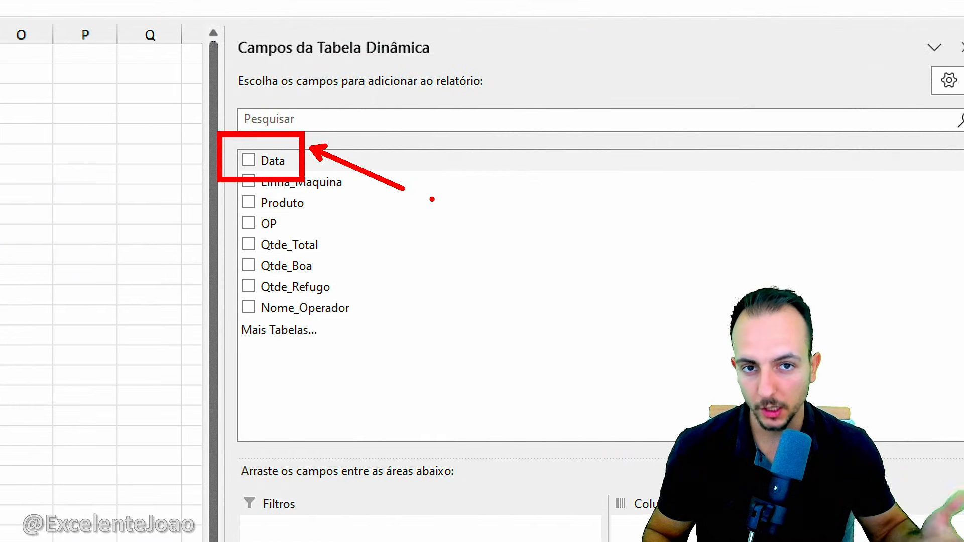
key("Escape")
left_click_drag(286, 161, 355, 442)
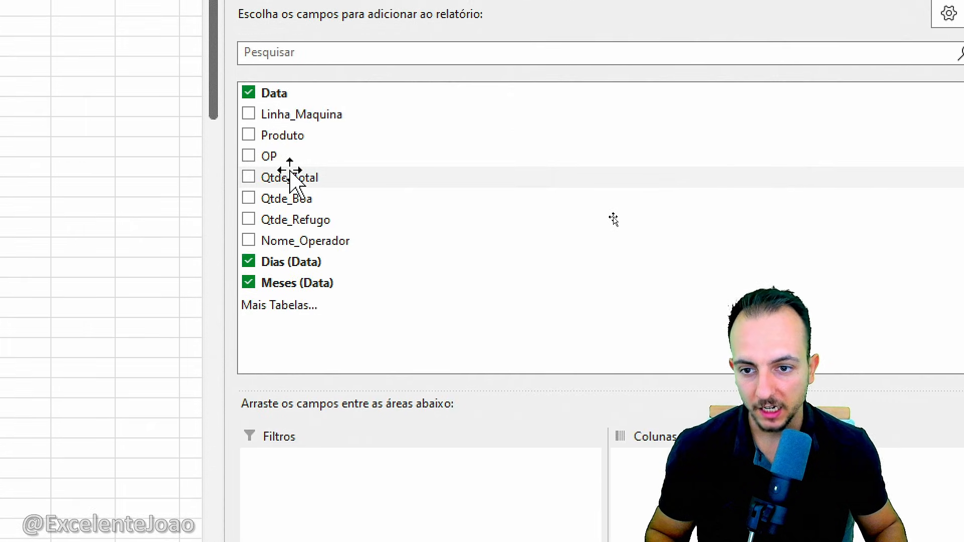
Add the Qtde_Total field to the pivot table's values as a sum.
left_click(270, 168)
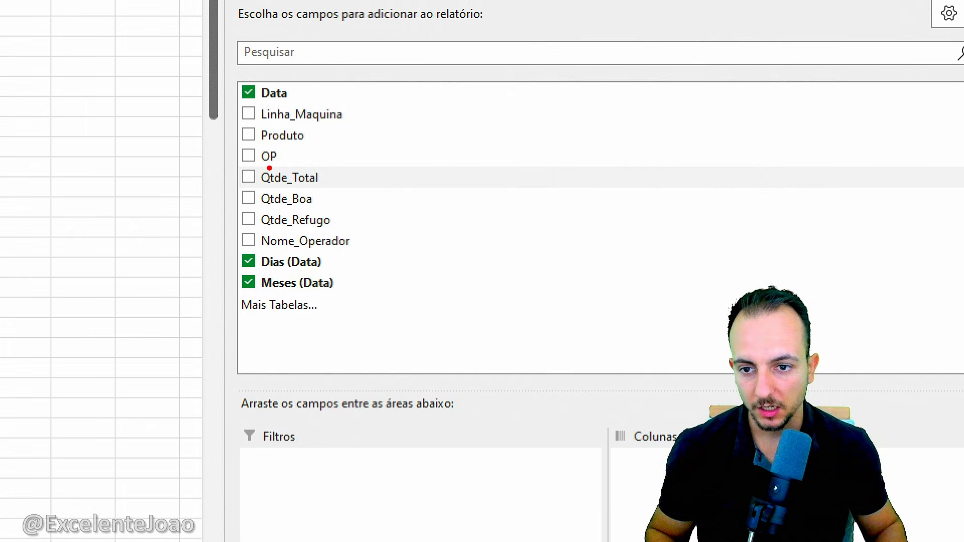
left_click_drag(279, 175, 325, 181)
key("e")
mouse_move(255, 158)
left_mouse_down()
mouse_move(598, 300)
mouse_move(955, 477)
mouse_move(703, 382)
left_mouse_up()
key("Escape")
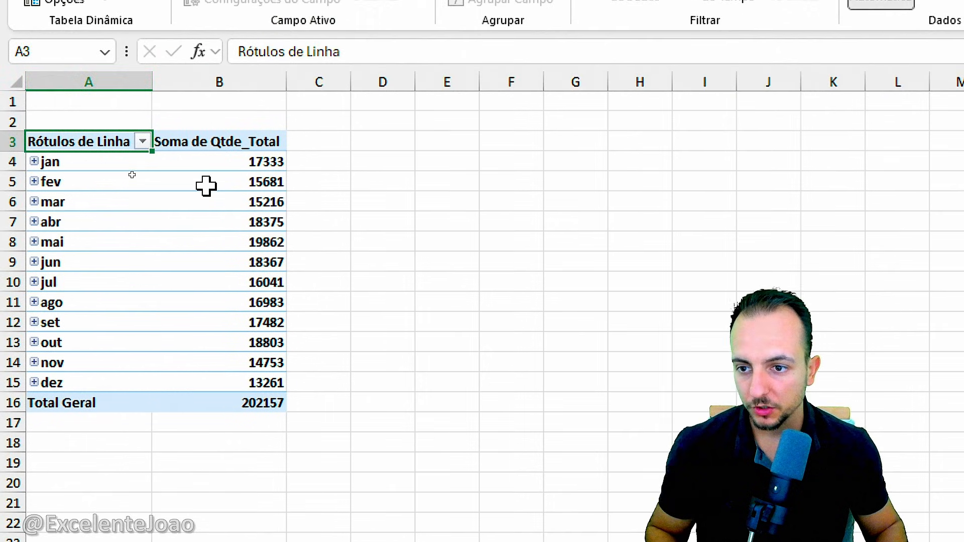
key("ctrl+2")
left_click_drag(66, 161, 238, 162)
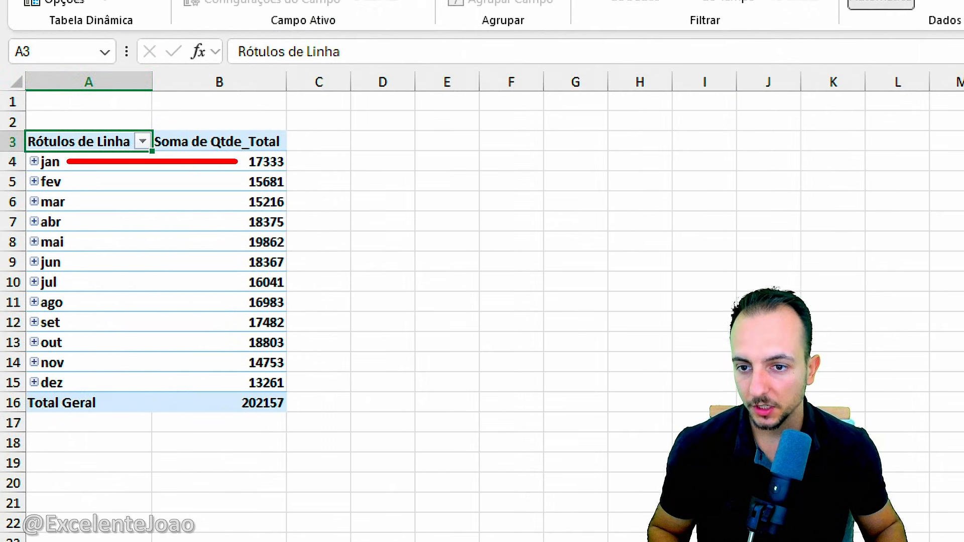
left_click_drag(70, 181, 244, 181)
left_click_drag(124, 206, 193, 205)
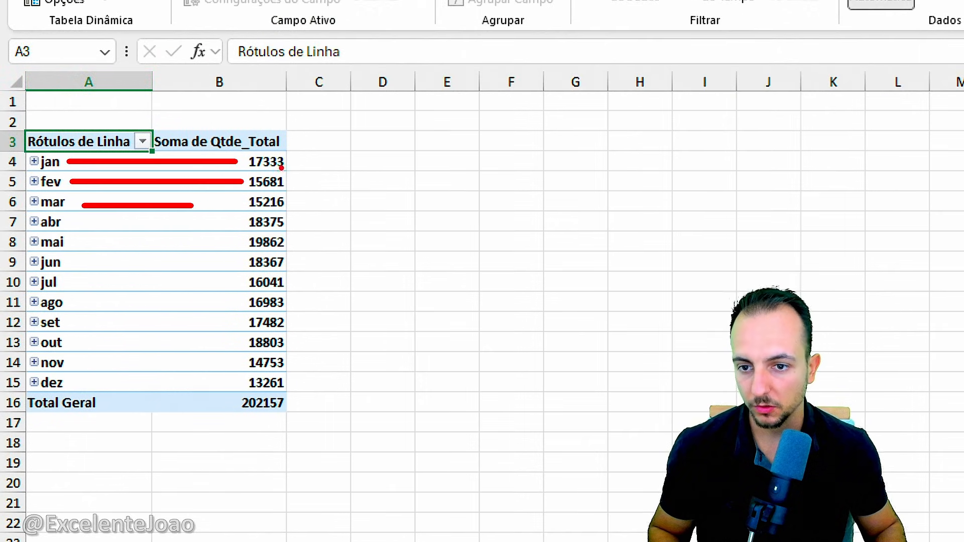
left_click_drag(304, 146, 303, 365)
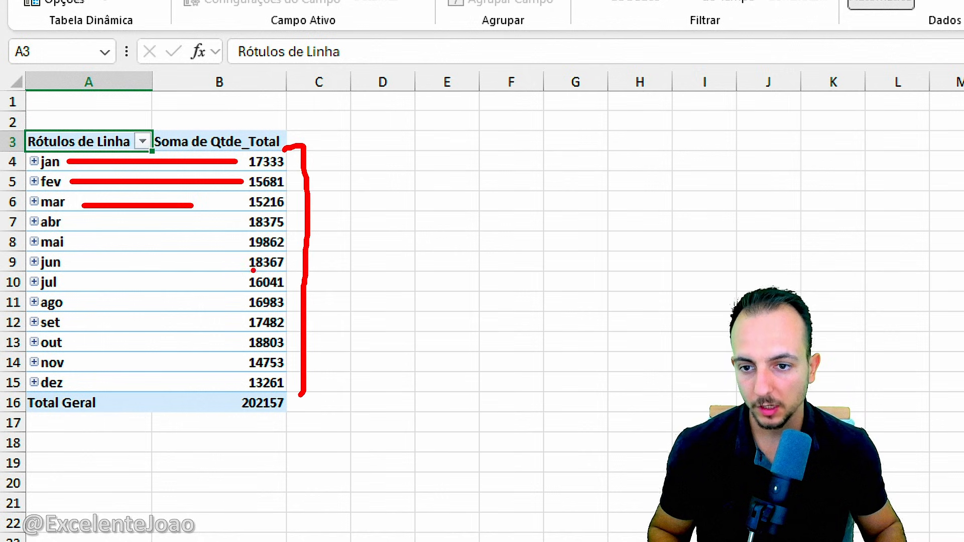
key("Escape")
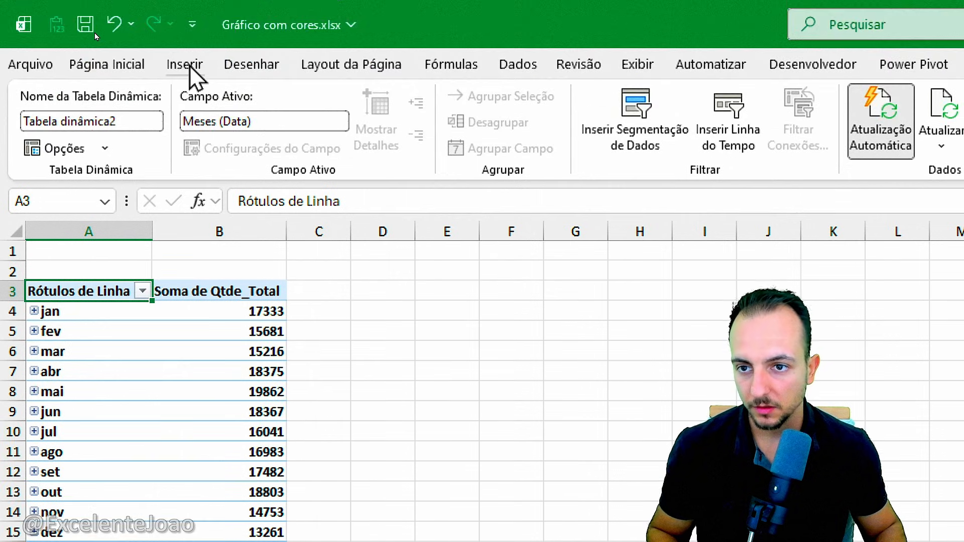
Insert a 2D clustered column chart based on the monthly pivot table.
left_click(185, 64)
left_click(775, 95)
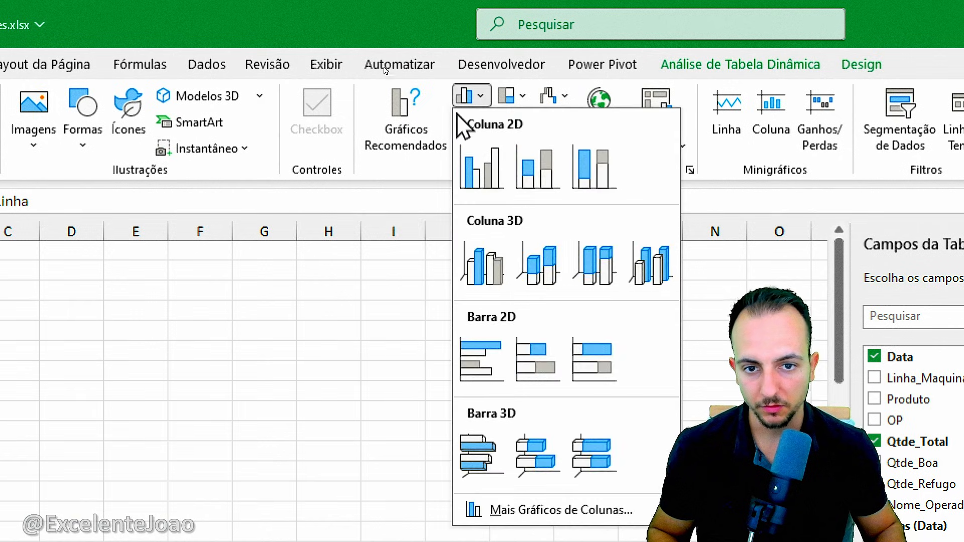
left_click(789, 164)
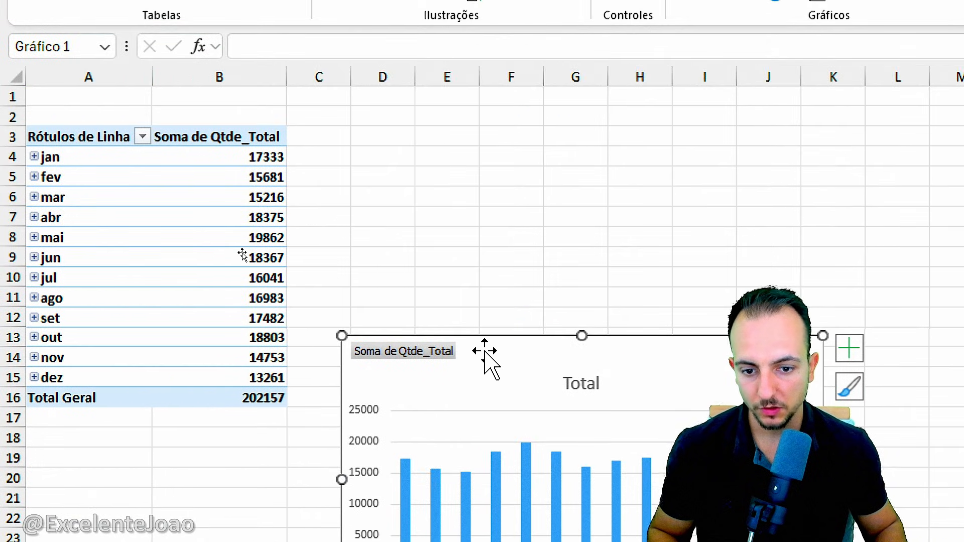
Move the column chart up beside the pivot table, and delete it from the worksheet.
left_click_drag(178, 501, 153, 295)
left_click_drag(465, 139, 460, 128)
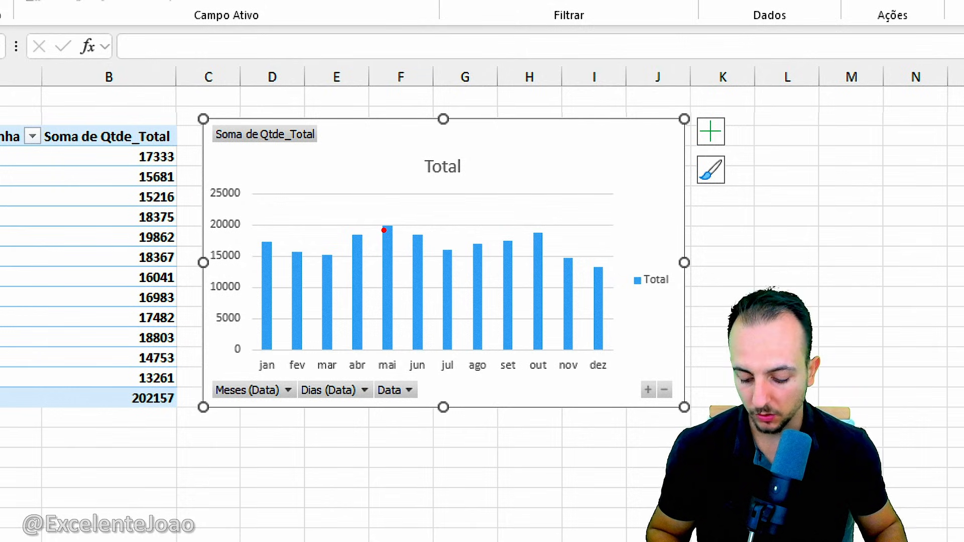
mouse_move(372, 206)
left_mouse_down()
mouse_move(402, 316)
mouse_move(402, 372)
left_mouse_up()
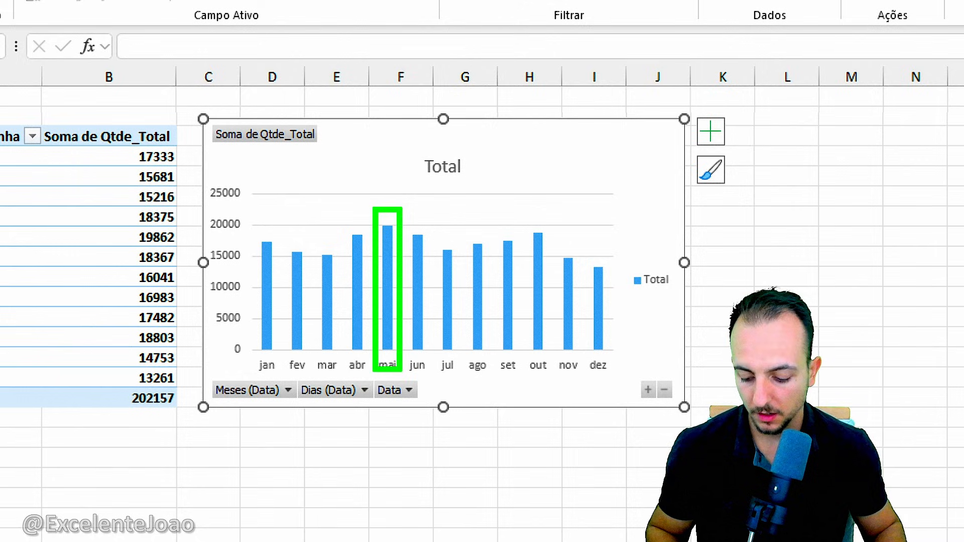
left_click_drag(587, 257, 616, 376)
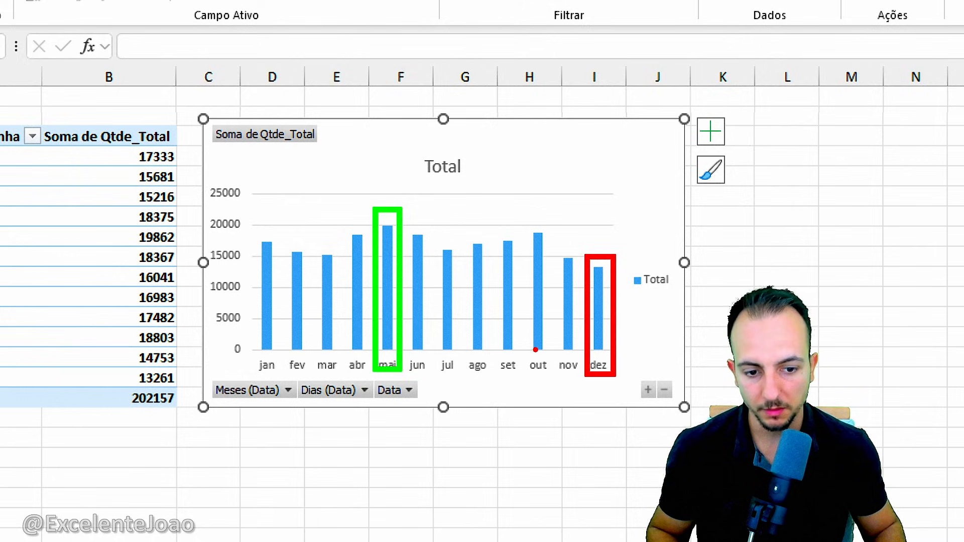
key("Escape")
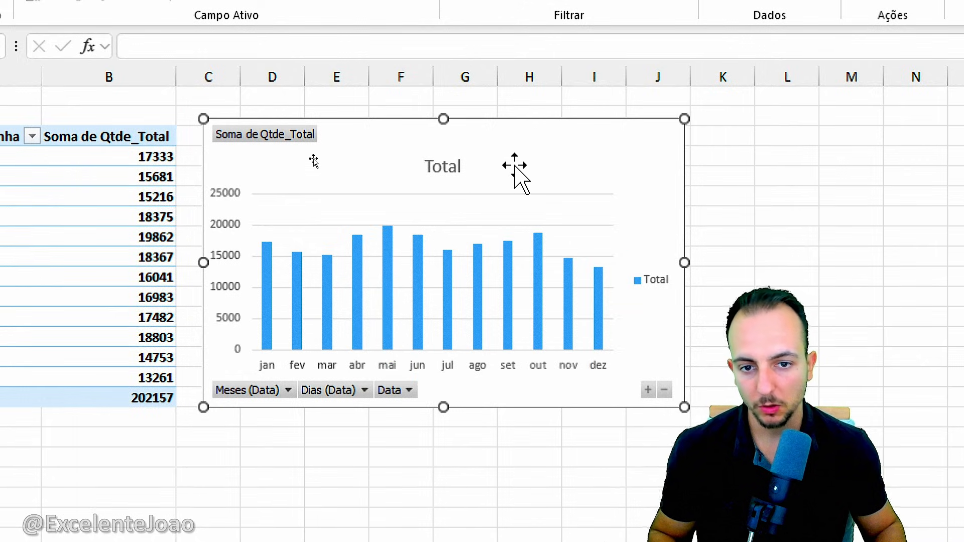
key("Delete")
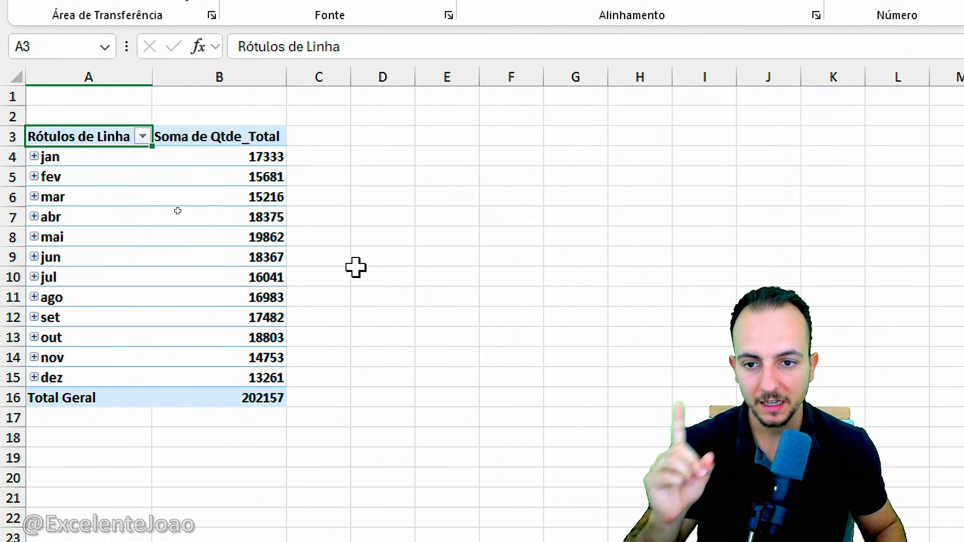
Link cell D4 to the pivot table's first month with =A4 and fill the formula down to D15.
left_click(391, 78)
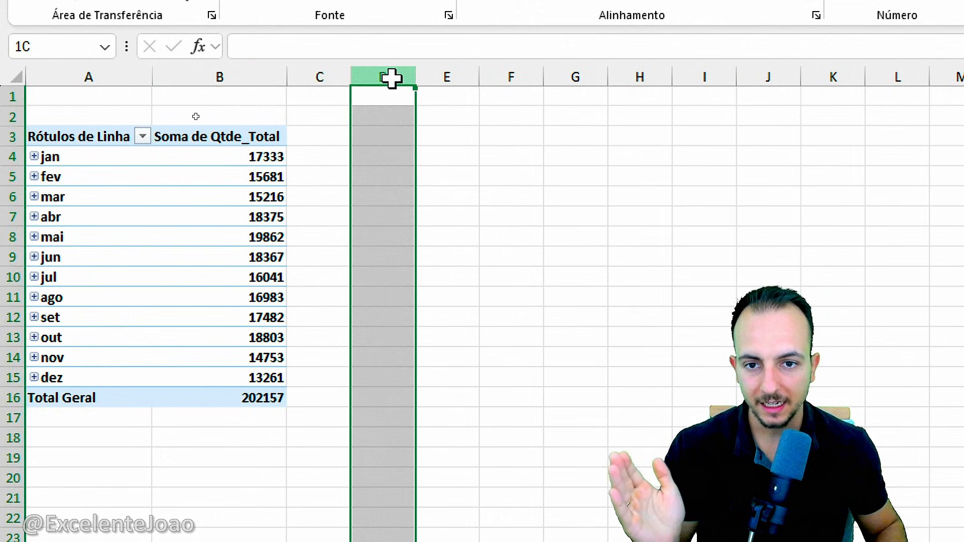
left_click_drag(391, 77, 494, 82)
left_click(381, 156)
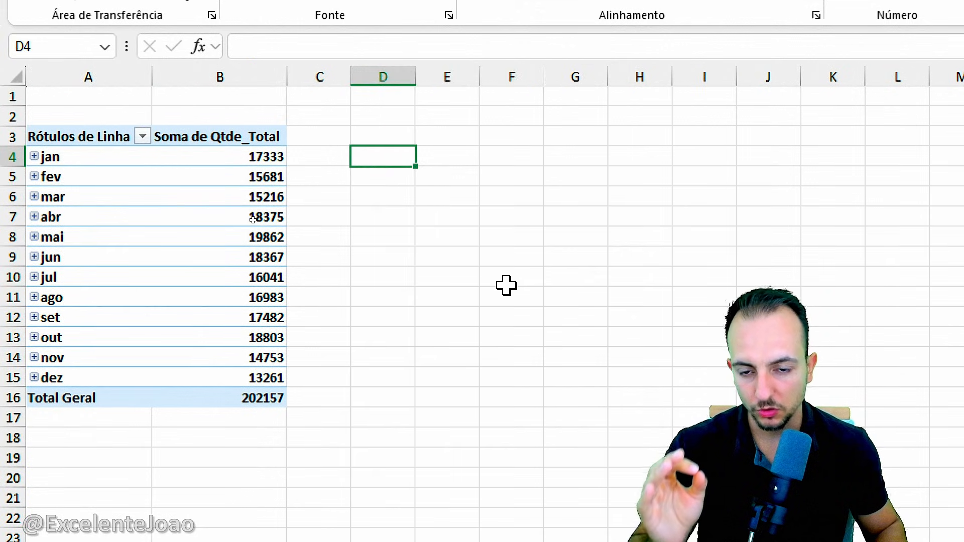
type("=")
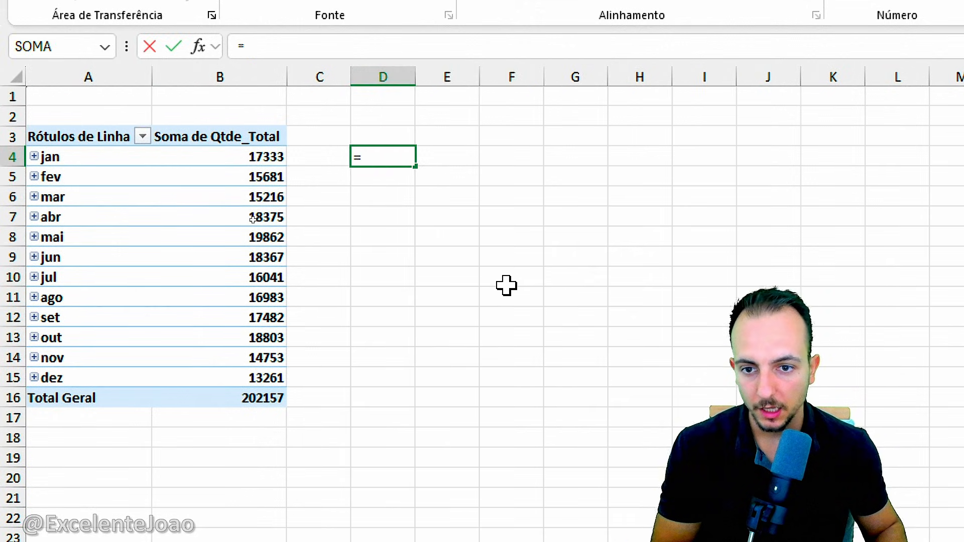
left_click(78, 160)
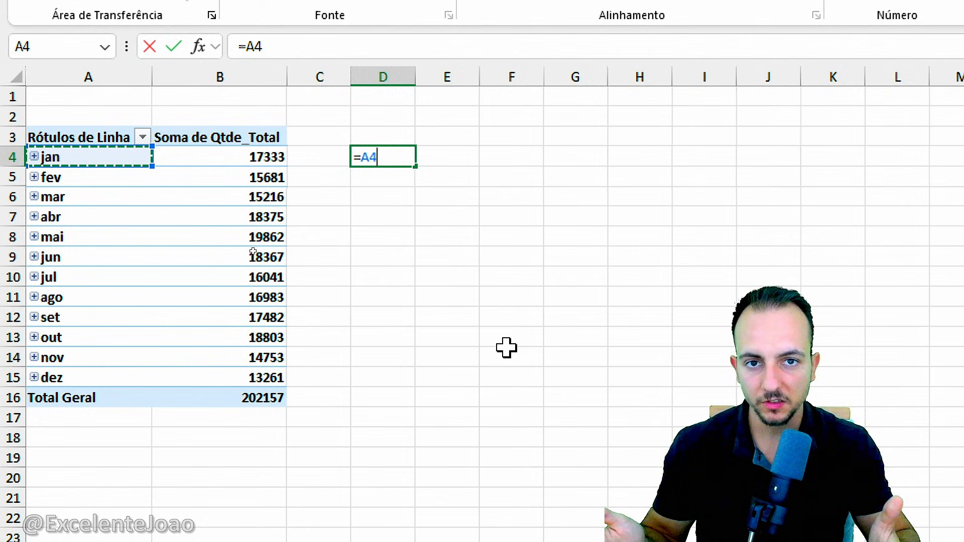
key("Return")
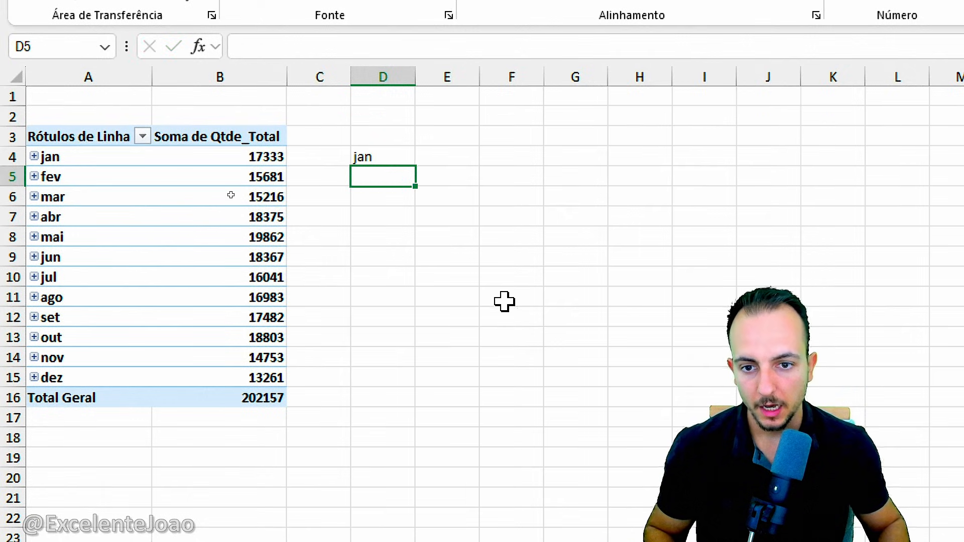
left_click(395, 155)
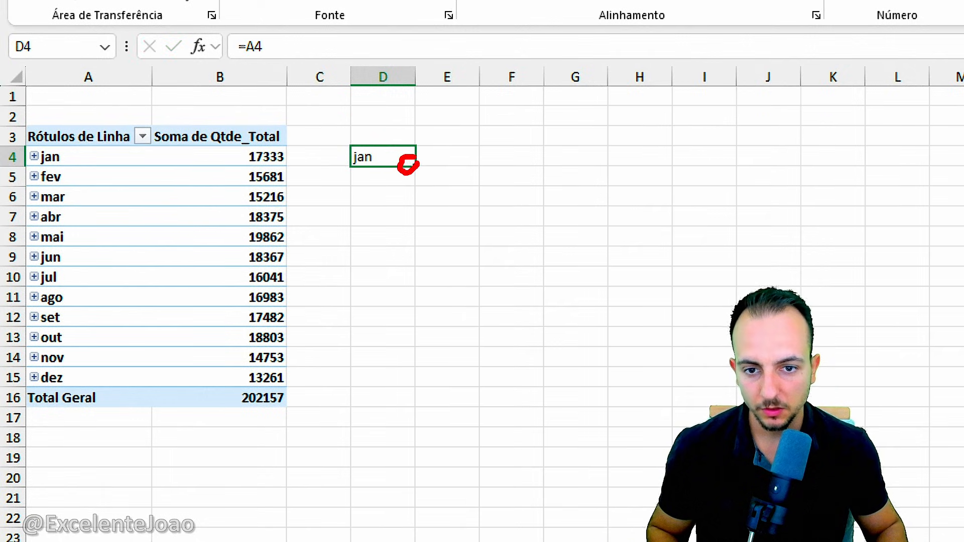
left_click_drag(415, 167, 420, 386)
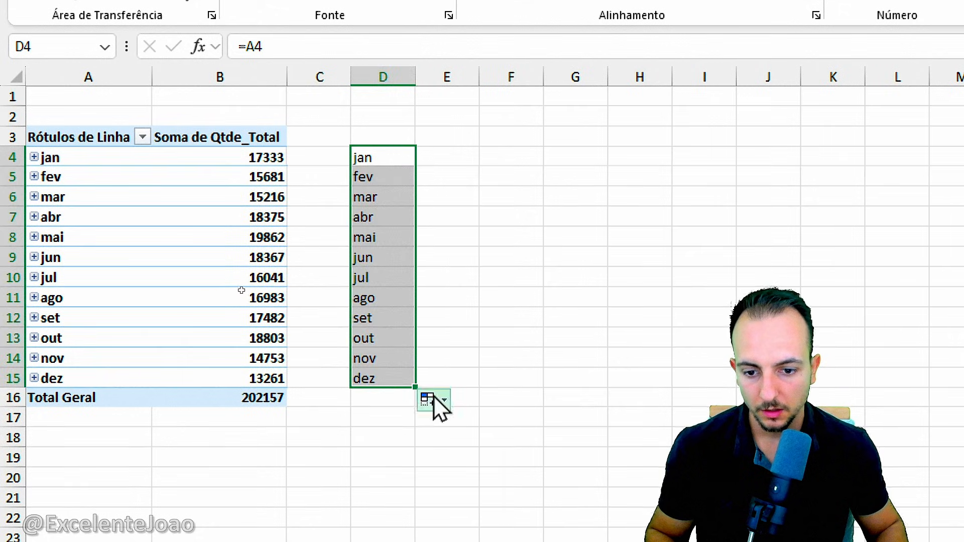
left_click(375, 399)
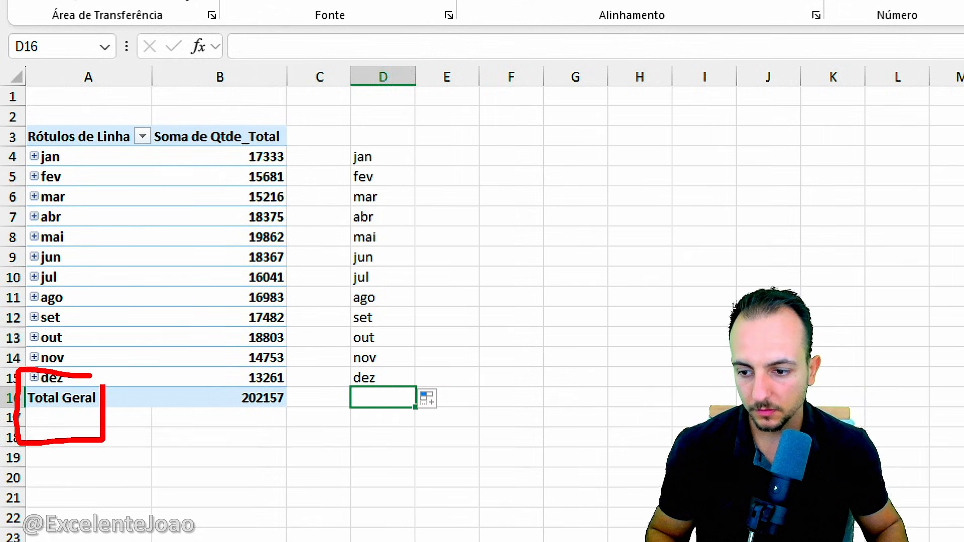
Fill the linked formulas from D4:D15 across into column E to bring in the monthly quantities.
mouse_move(402, 157)
left_mouse_down()
mouse_move(384, 366)
mouse_move(393, 378)
mouse_move(456, 387)
left_mouse_up()
left_click(451, 358)
left_click(369, 434)
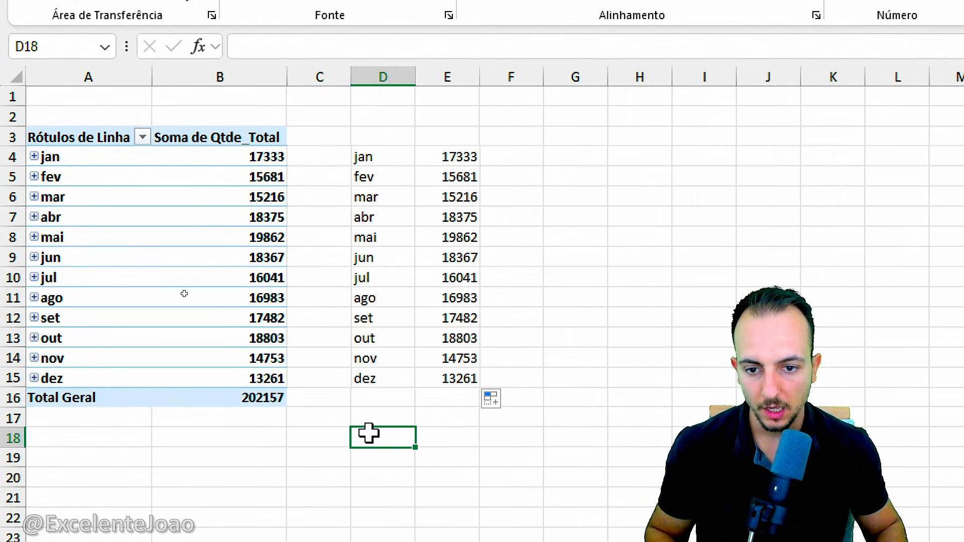
left_click_drag(19, 145, 287, 392)
mouse_move(279, 275)
left_mouse_down()
mouse_move(341, 312)
mouse_move(426, 283)
left_mouse_up()
left_click_drag(396, 282, 405, 280)
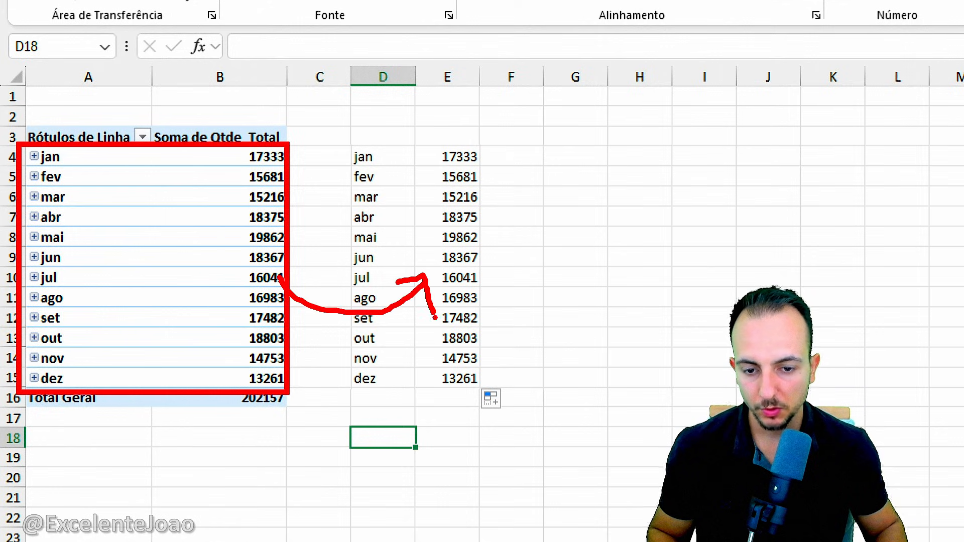
key("Escape")
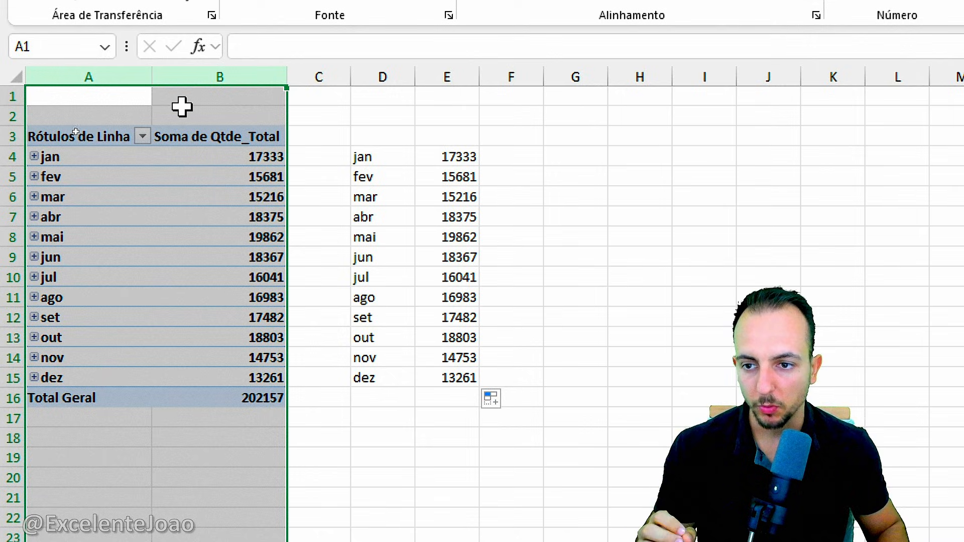
left_click(121, 113)
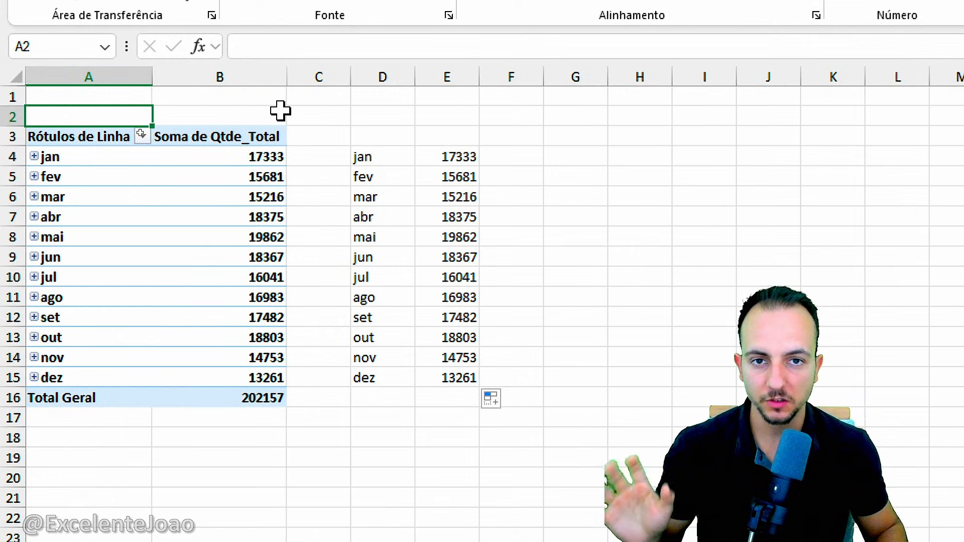
left_click_drag(383, 76, 556, 68)
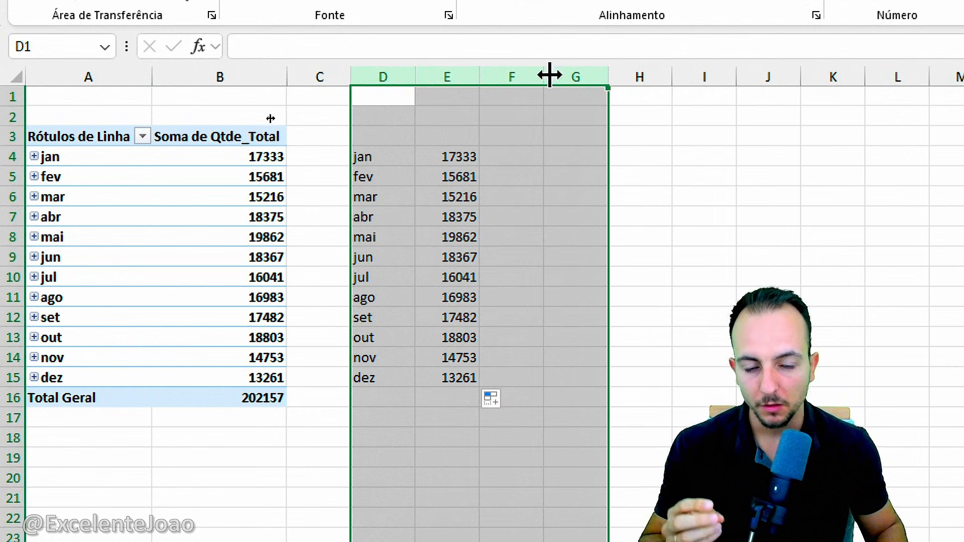
Enter the headers verde in F3 and vermelha in G3 beside the linked monthly data.
left_click(521, 133)
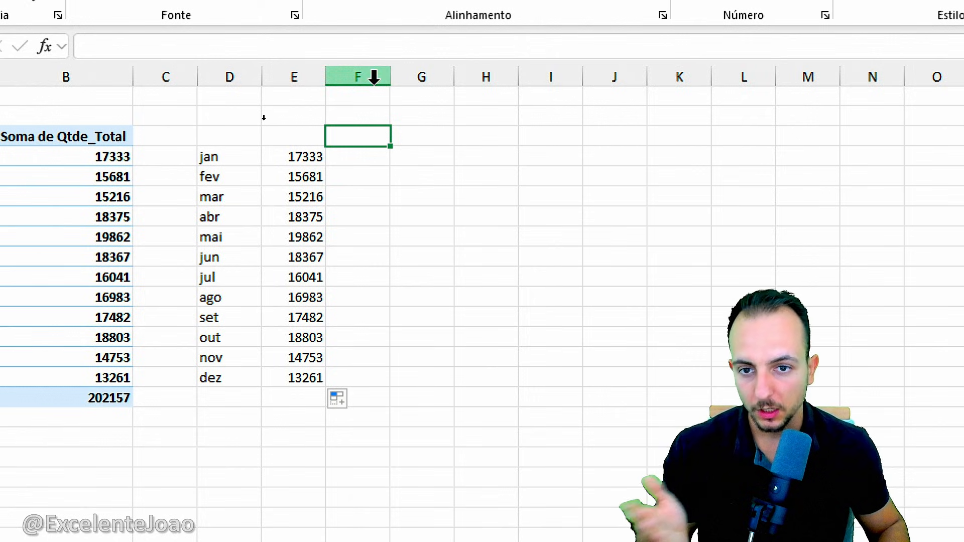
type("verde")
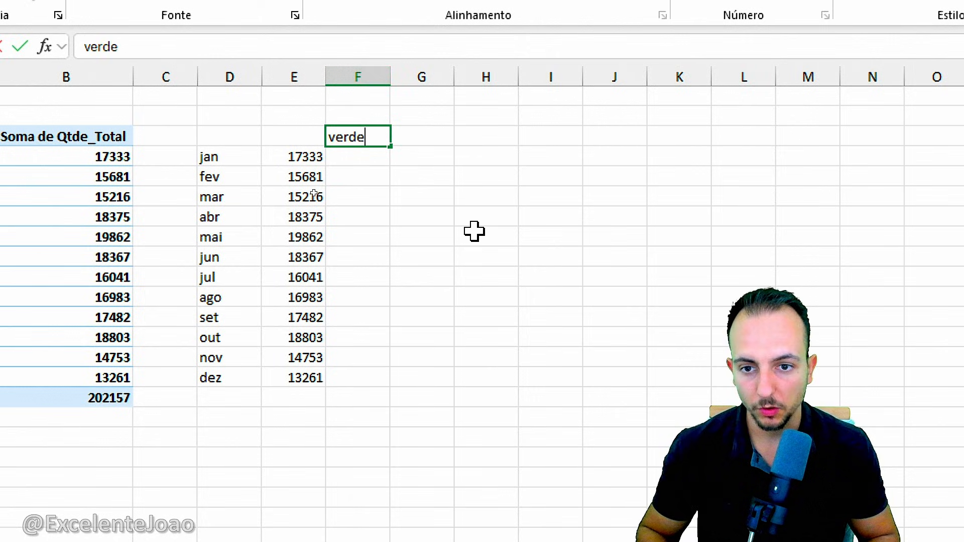
key("Tab")
type("vermelha")
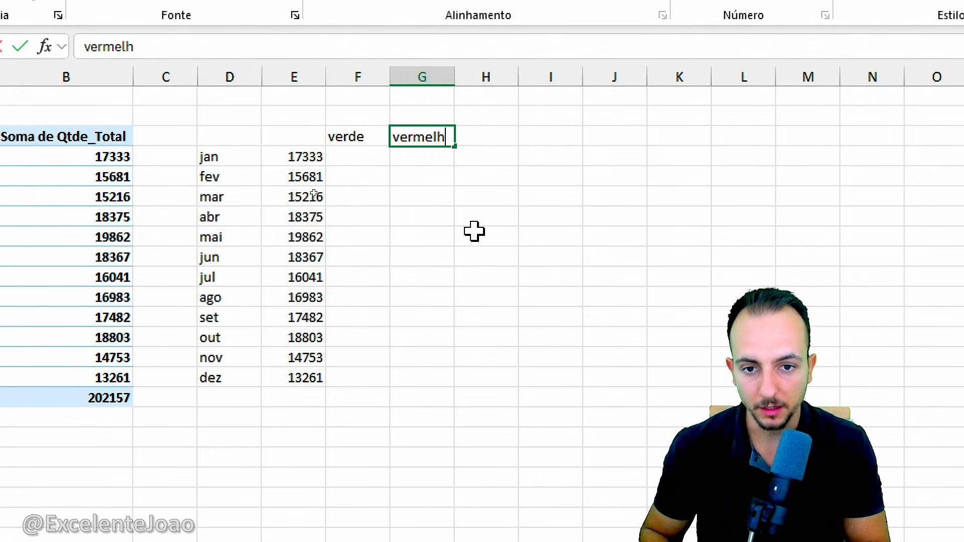
key("Return")
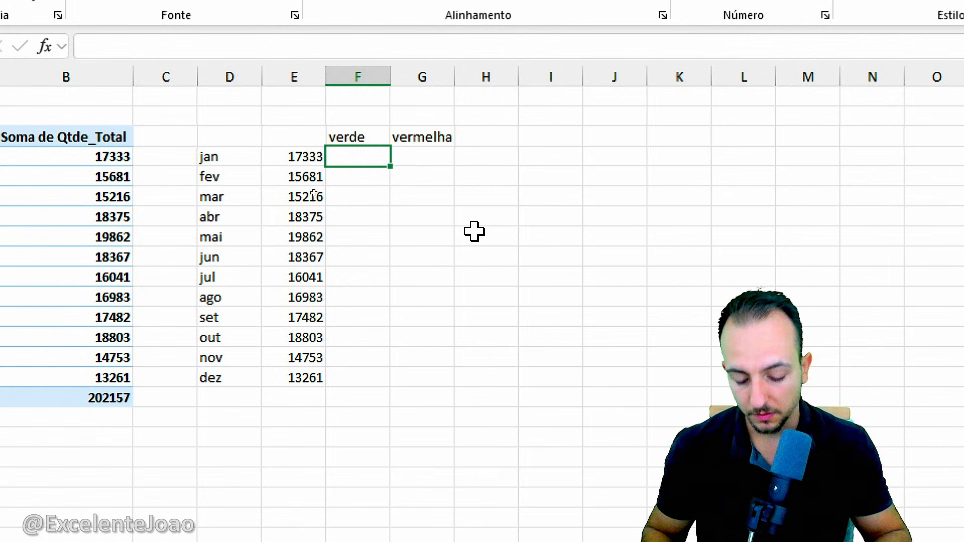
Start an SE formula in F4 whose logical test is MÁXIMO(E:E)=E4.
type("=")
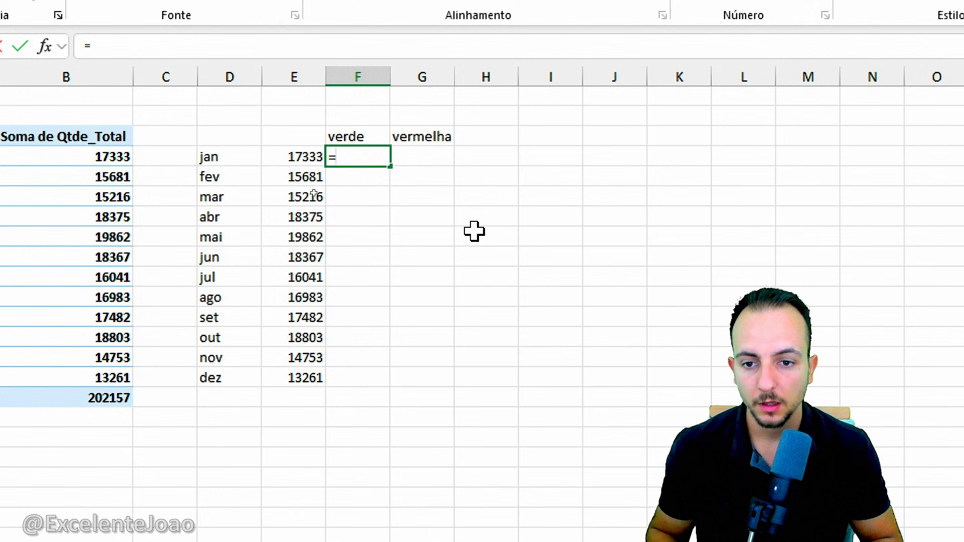
type("SE")
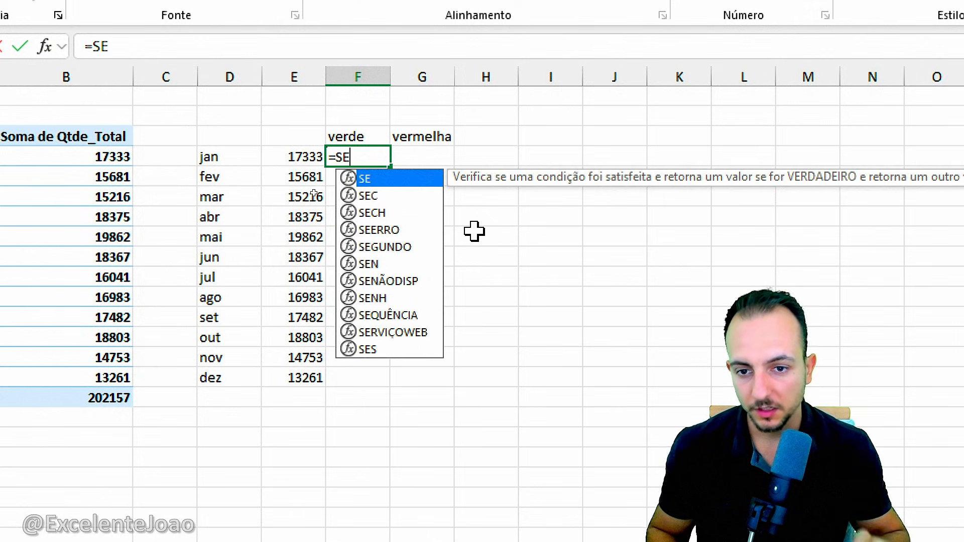
double_click(383, 180)
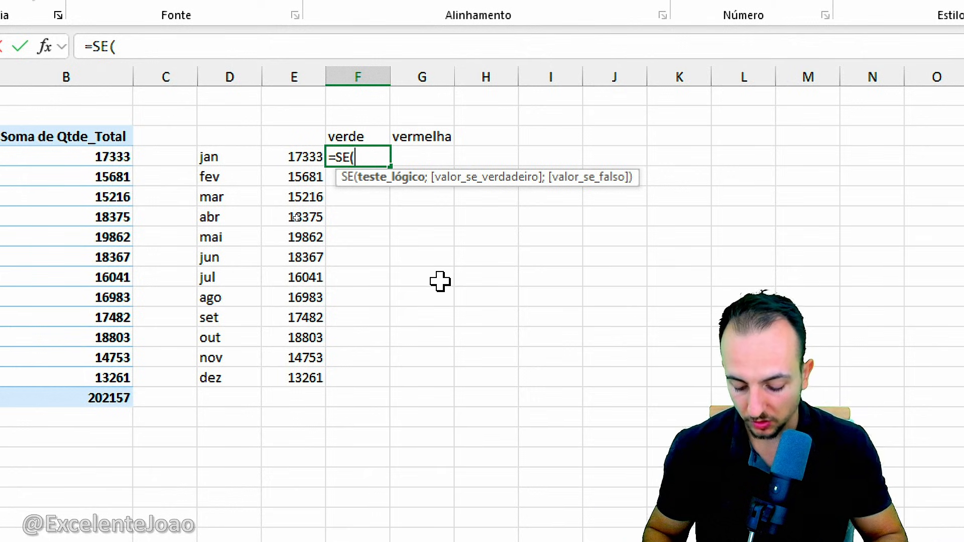
type("MÁ")
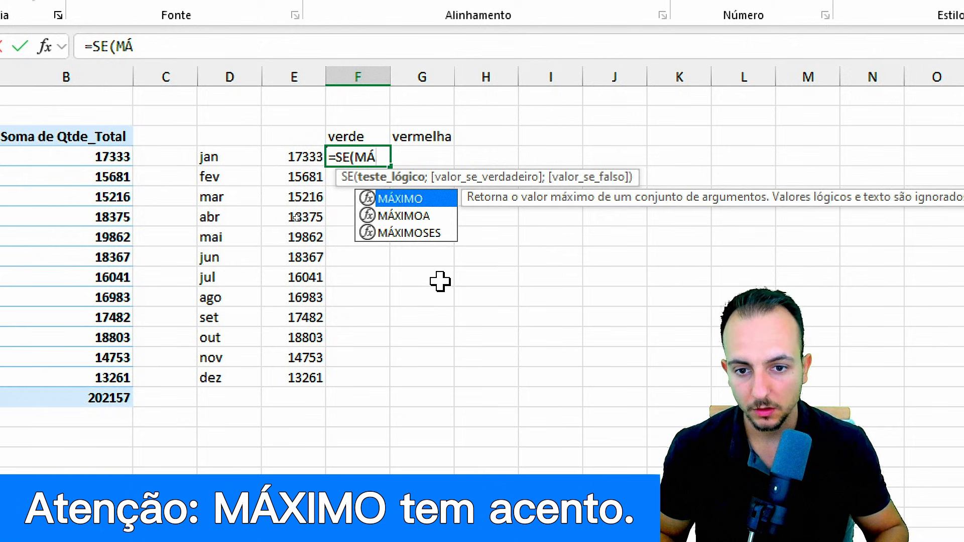
double_click(444, 200)
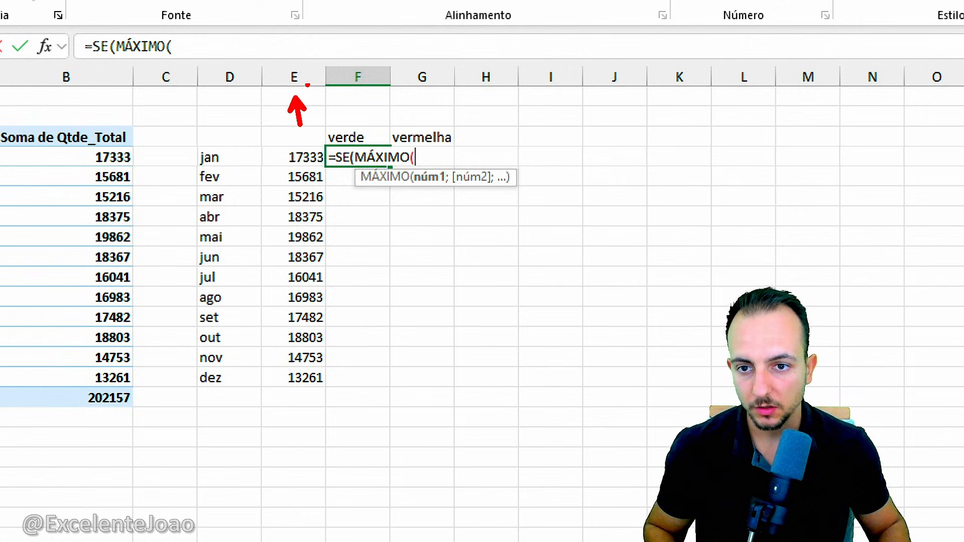
left_click(305, 70)
type(")")
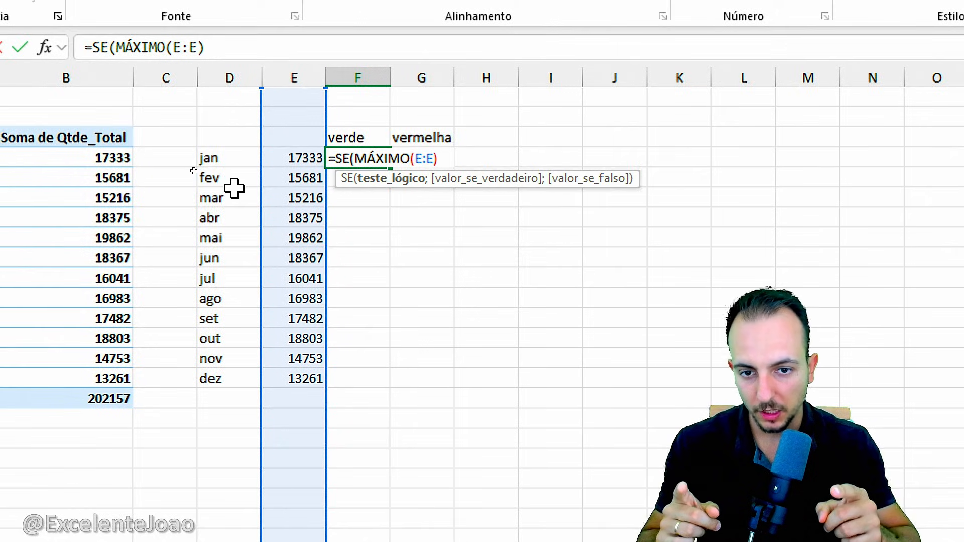
type("=")
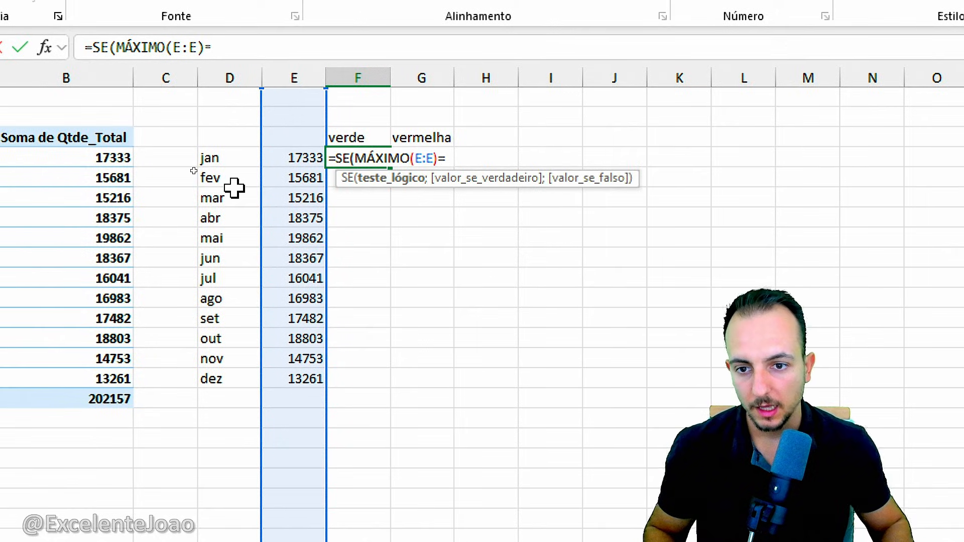
left_click(268, 157)
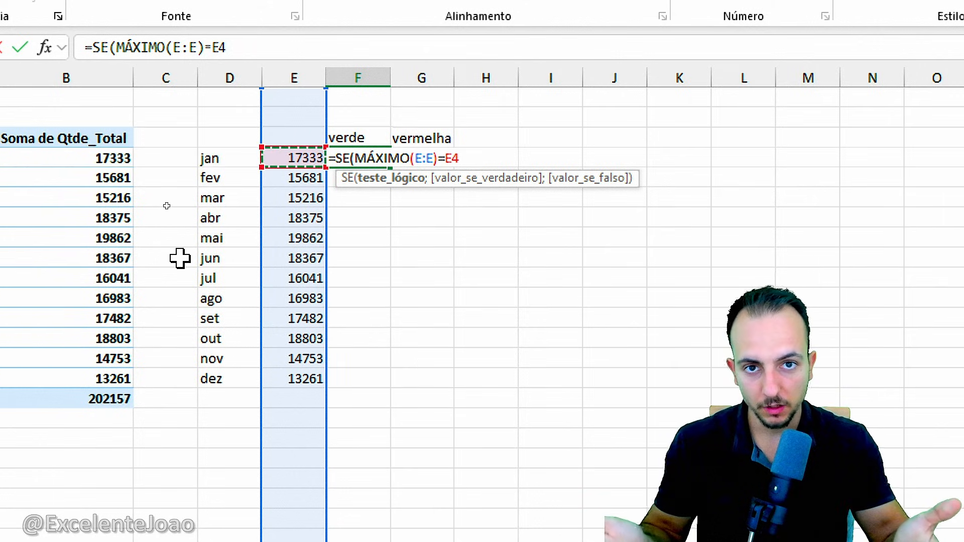
Complete the SE formula in F4 so it returns E4 when the test is true and 0 otherwise.
type(";")
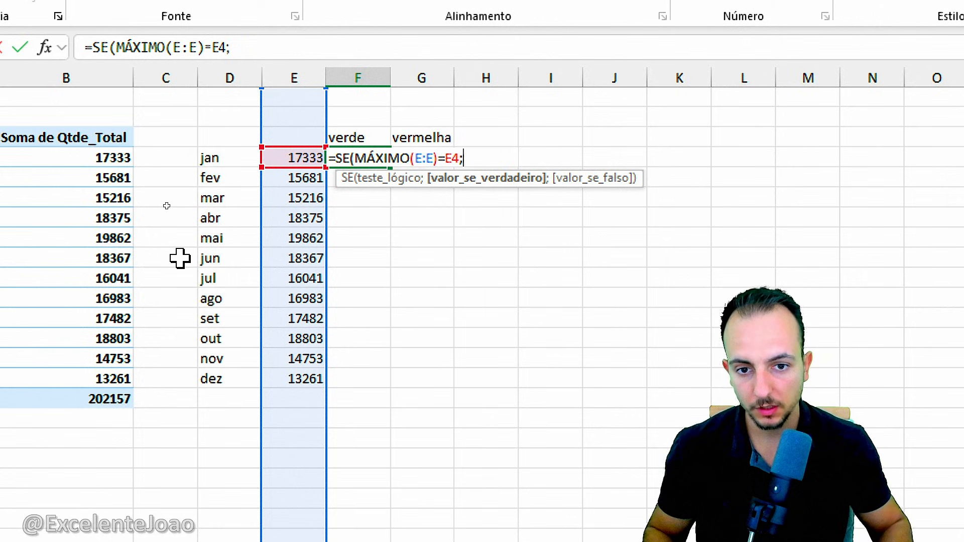
left_click(291, 158)
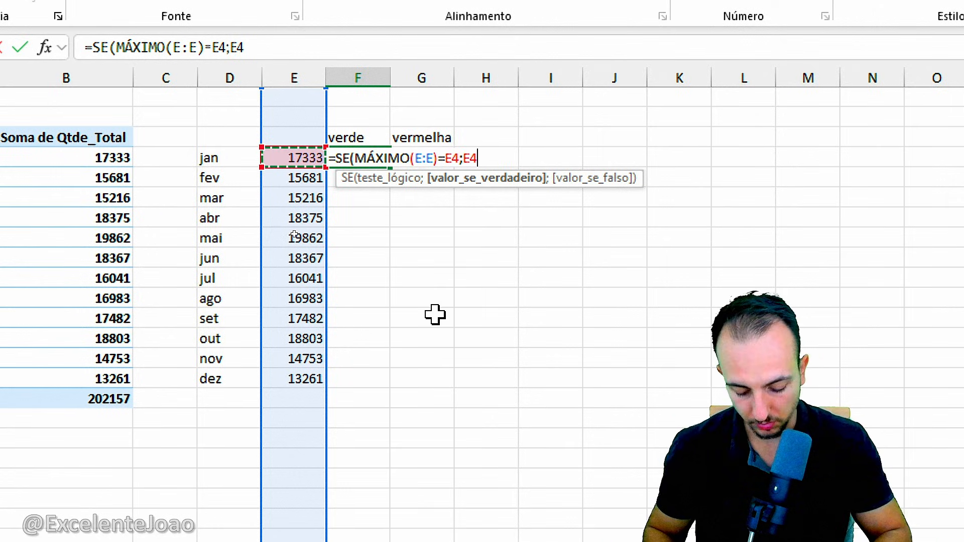
type(";0")
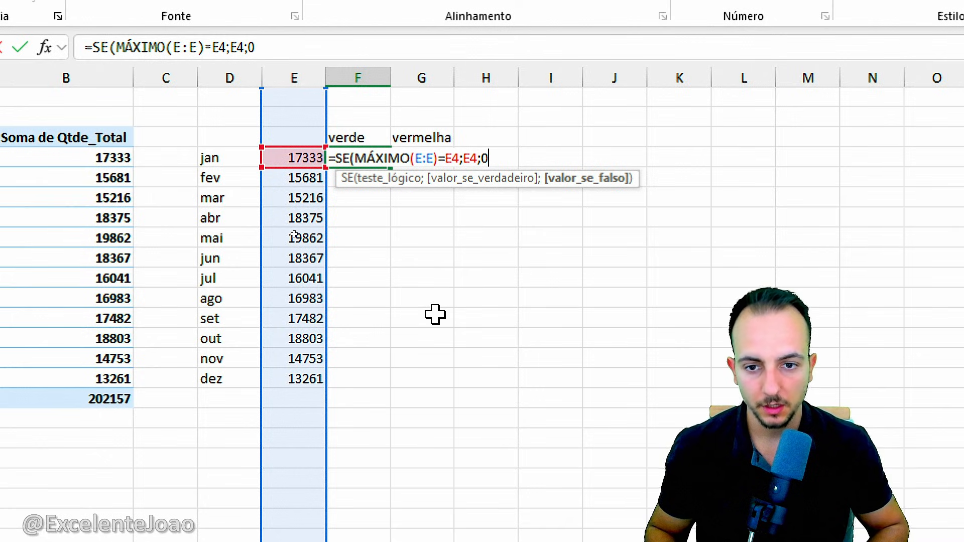
type(")")
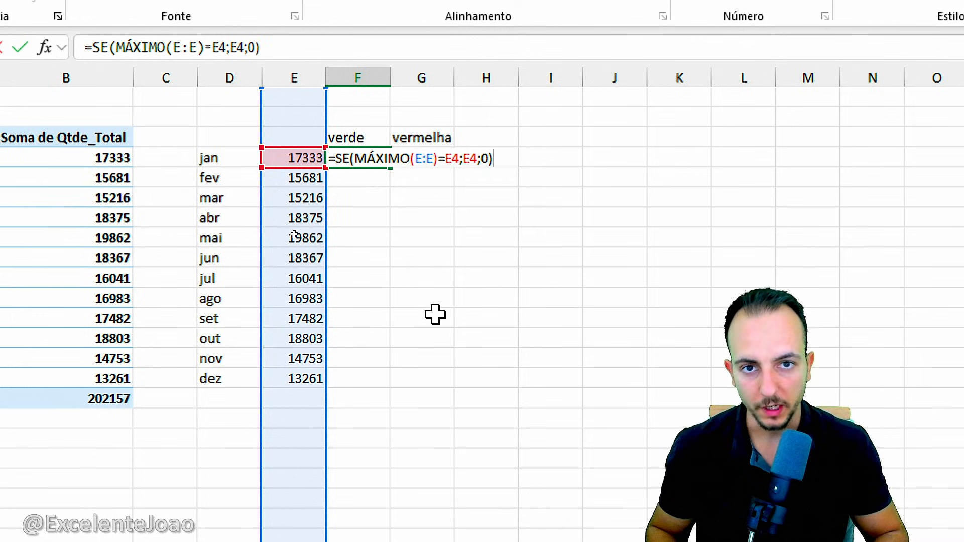
key("Return")
left_click(377, 155)
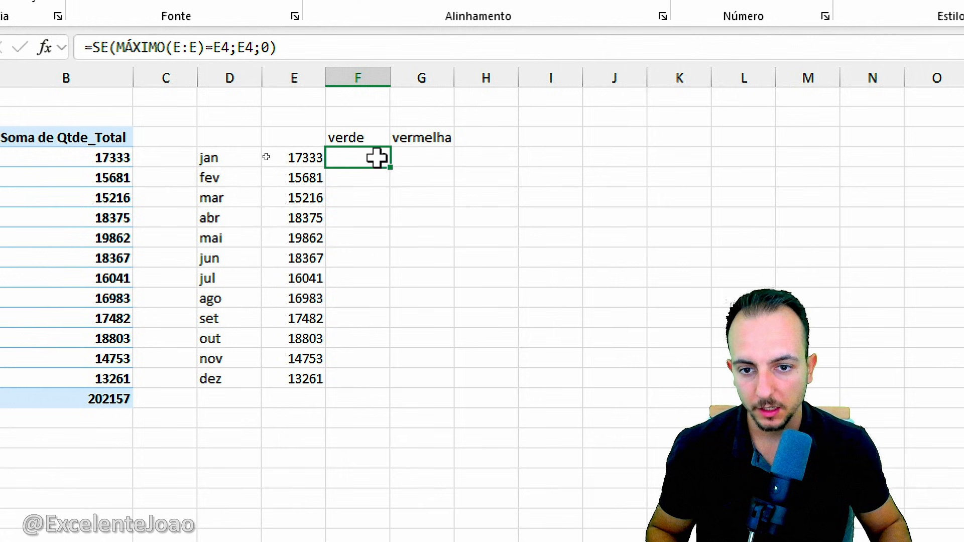
Fill the SE formula from F4 down the verde column to F15.
left_click_drag(389, 167, 351, 402)
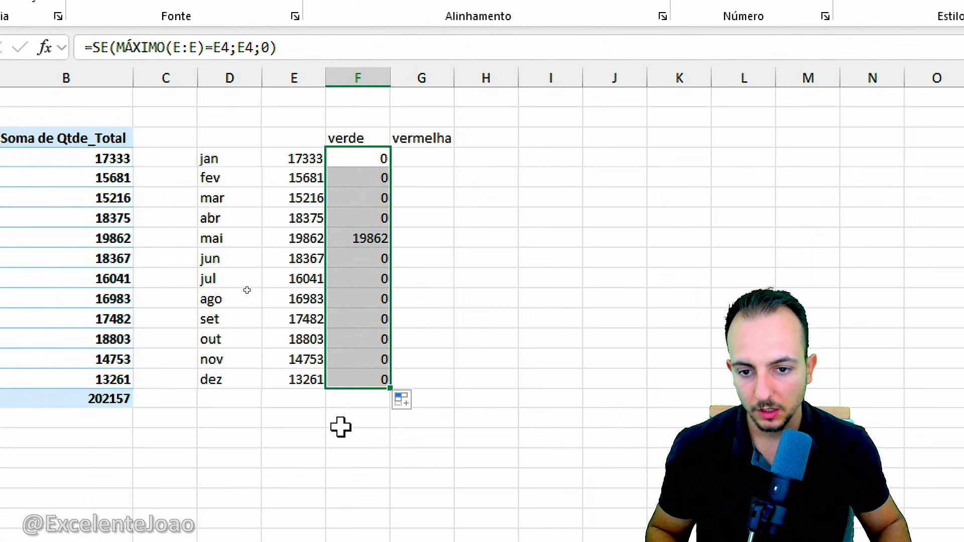
left_click(340, 426)
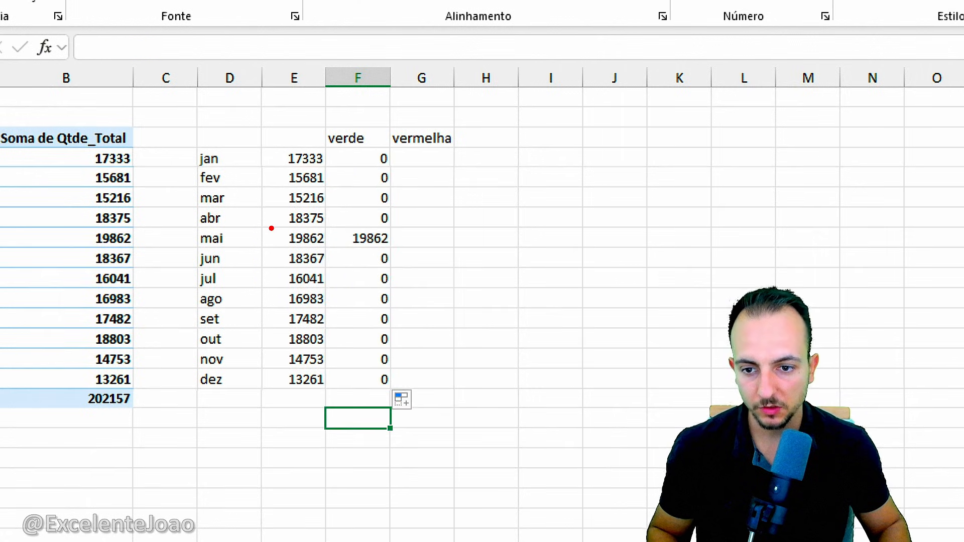
left_click_drag(258, 224, 403, 249)
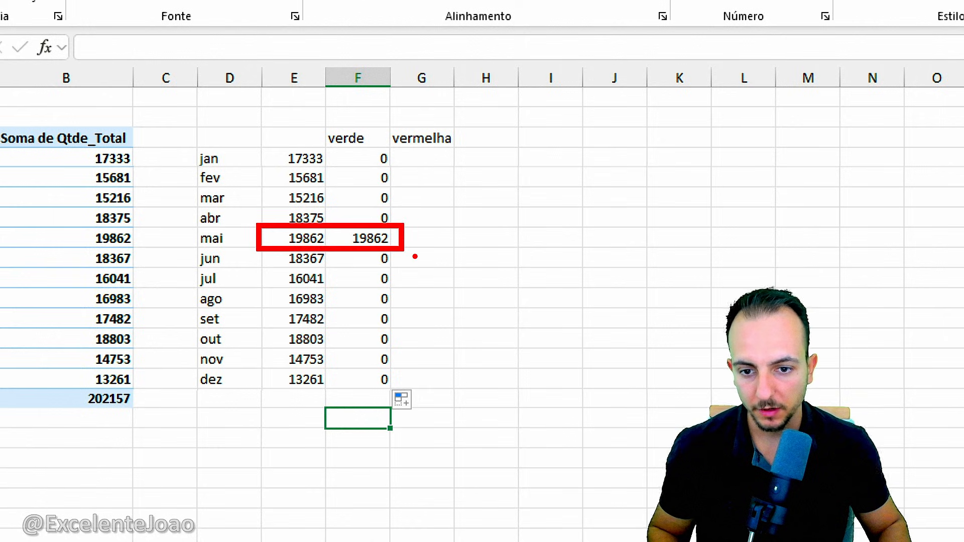
mouse_move(447, 299)
left_mouse_down()
mouse_move(416, 261)
mouse_move(426, 239)
left_mouse_up()
key("ctrl+z")
key("ctrl+z")
key("ctrl+z")
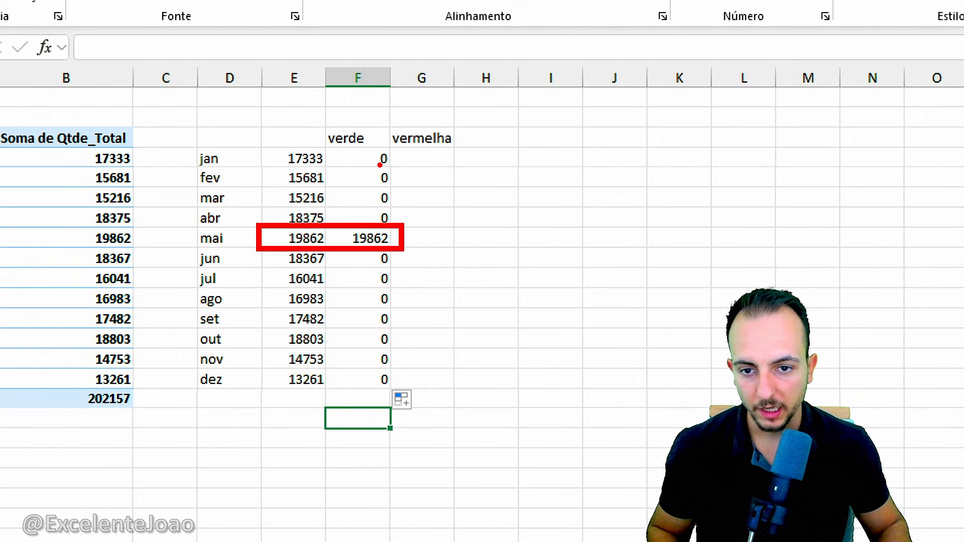
mouse_move(380, 156)
left_mouse_down()
mouse_move(369, 162)
mouse_move(378, 219)
left_mouse_up()
mouse_move(376, 253)
left_mouse_down()
mouse_move(360, 309)
mouse_move(363, 365)
left_mouse_up()
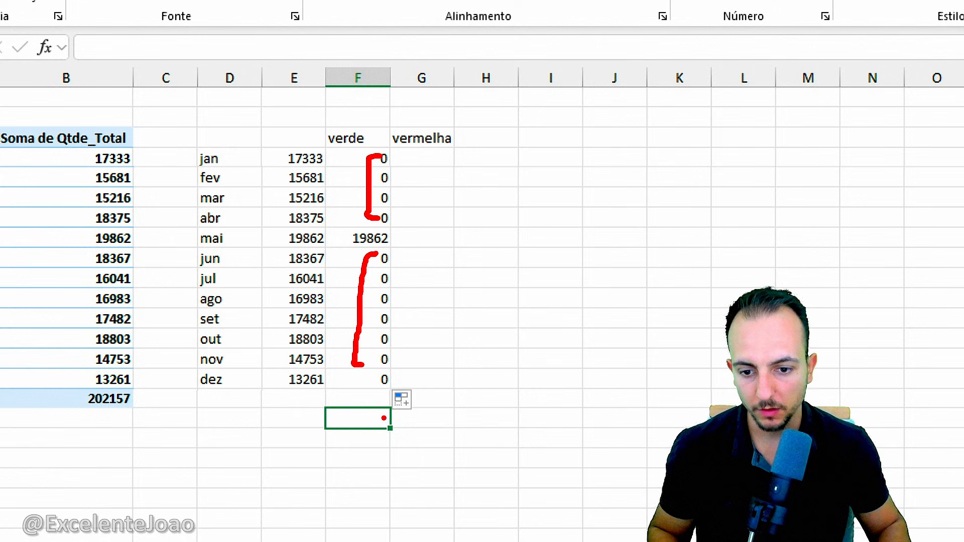
key("Escape")
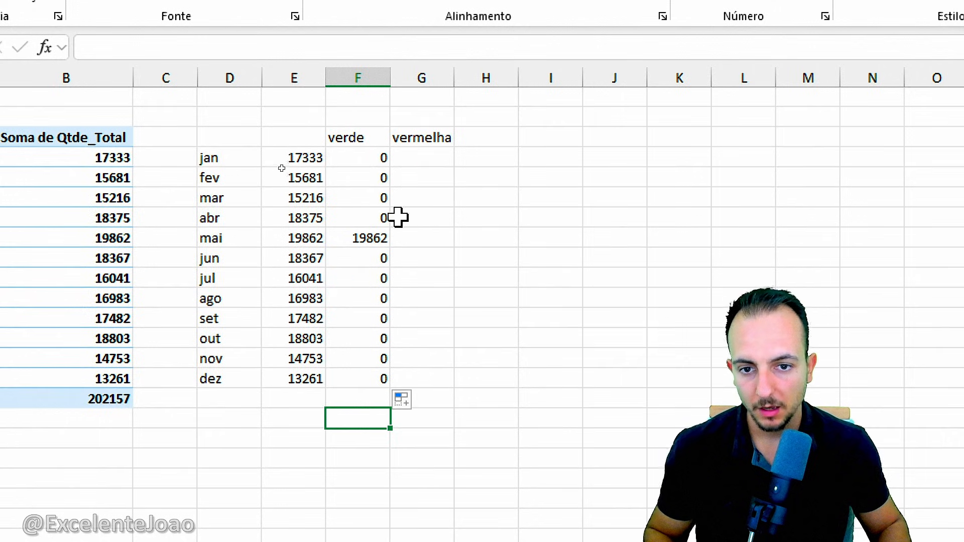
Copy the text of the SE formula in F4 and paste it into G4 under vermelha, leaving F4 unedited.
left_click(424, 78)
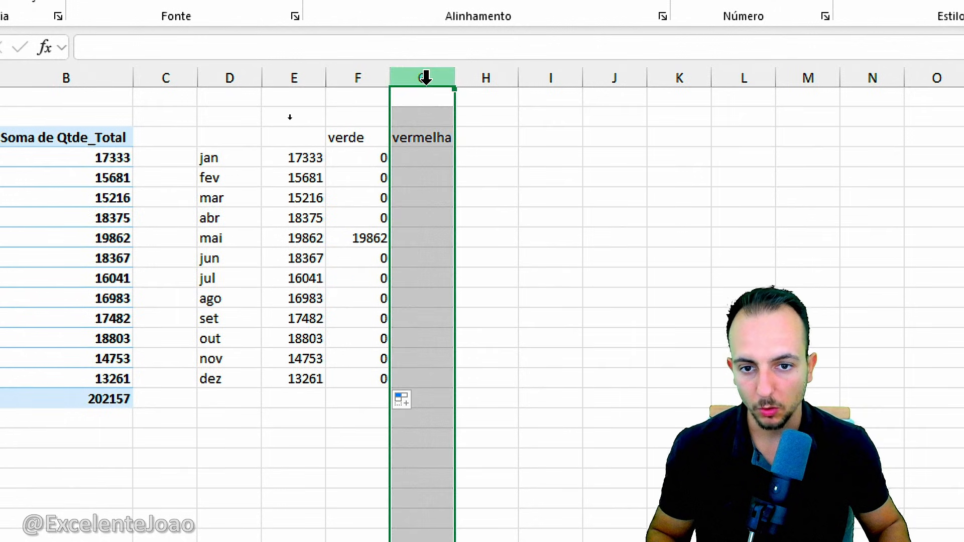
left_click(367, 165)
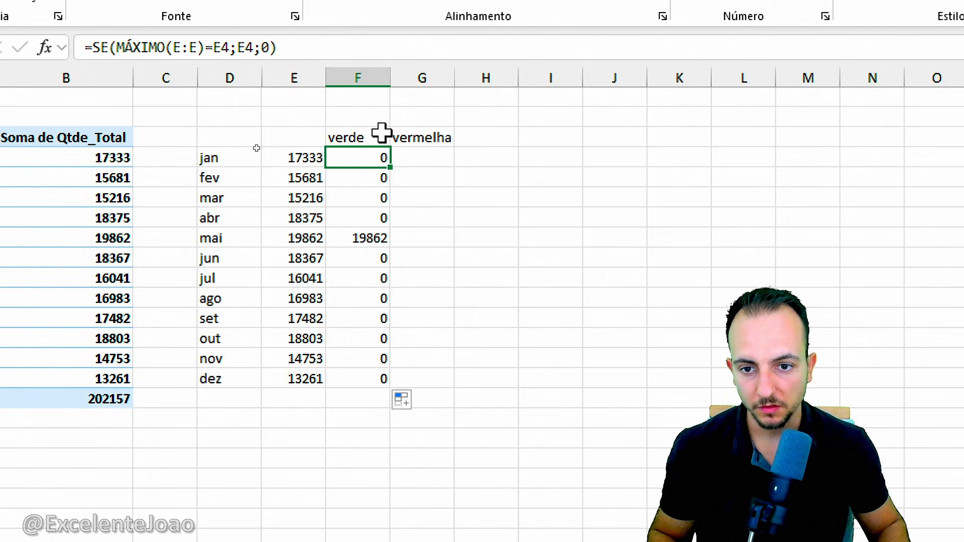
double_click(365, 159)
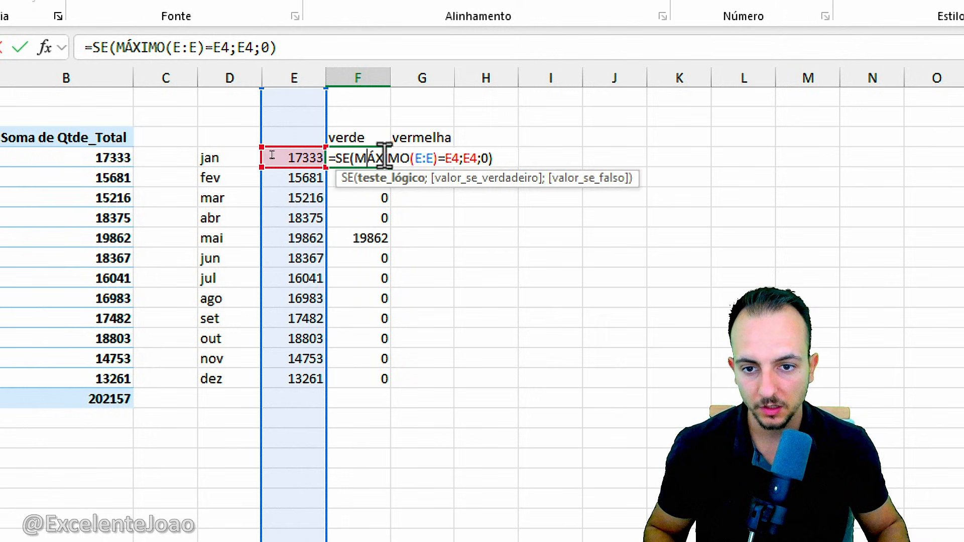
left_click_drag(497, 159, 319, 158)
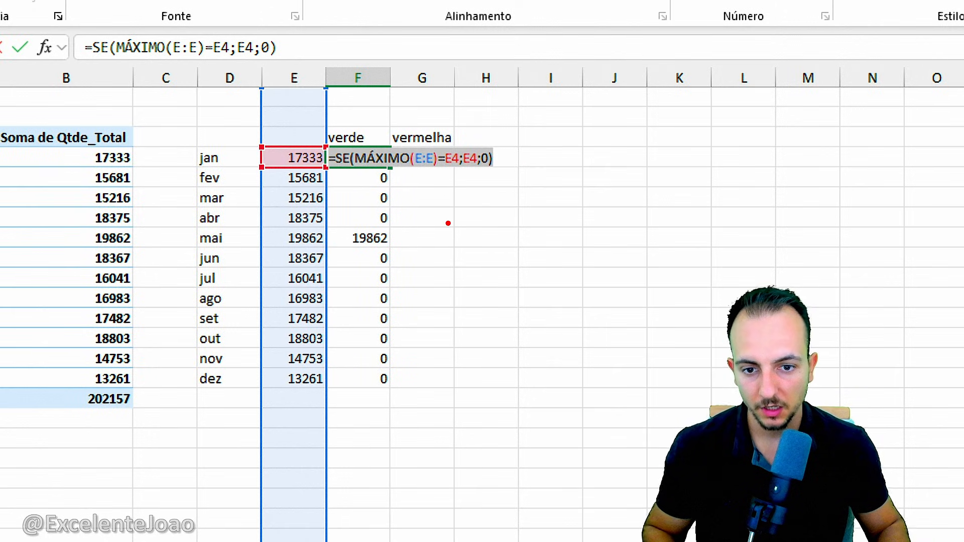
key("ctrl+c")
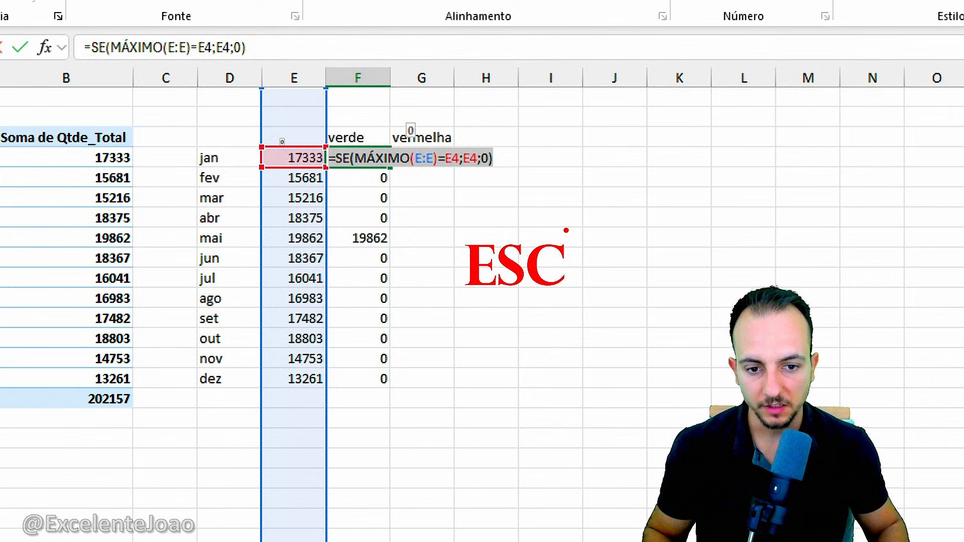
key("Escape")
key("Escape")
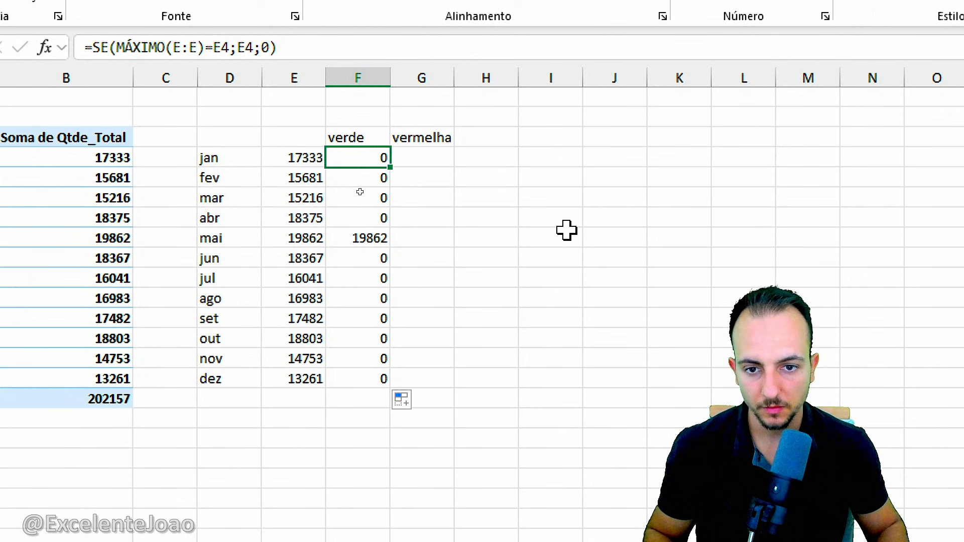
left_click(436, 158)
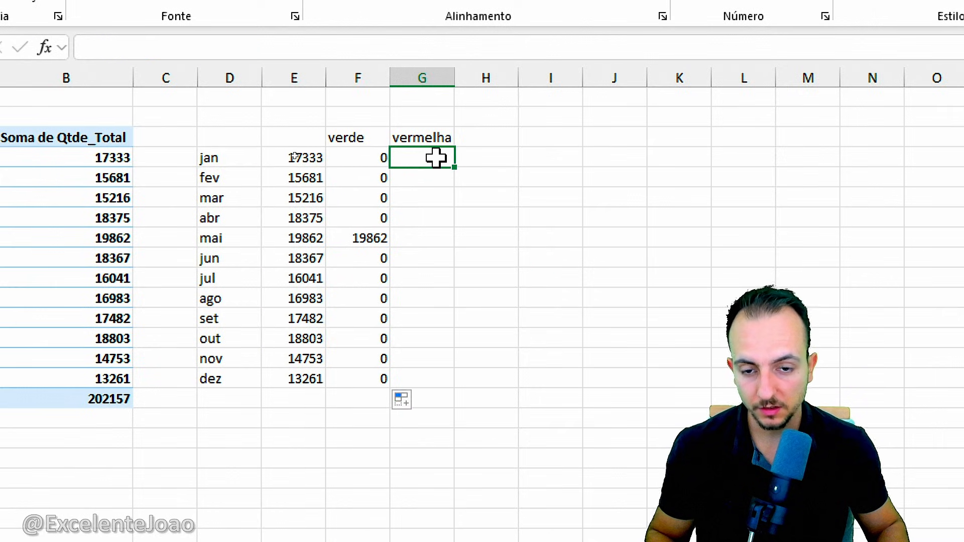
key("F2")
key("ctrl+v")
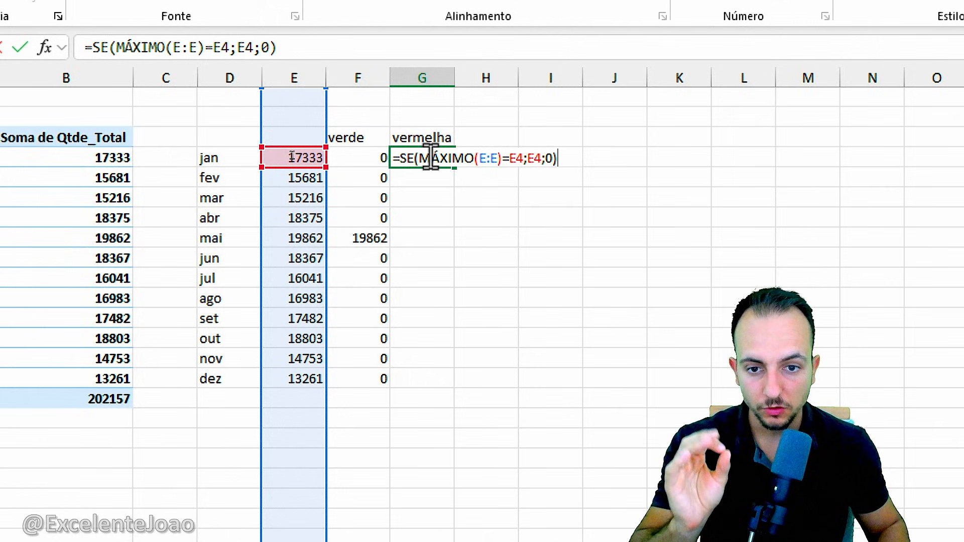
Replace MÁXIMO with MÍNIMO in the G4 formula so it reads =SE(MÍNIMO(E:E)=E4;E4;0).
left_click_drag(421, 158, 471, 166)
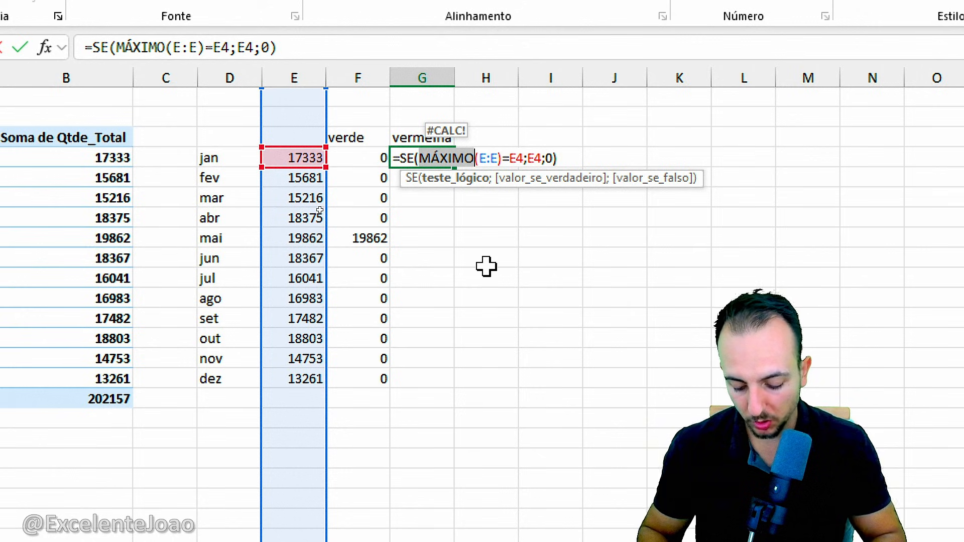
type("MÍN")
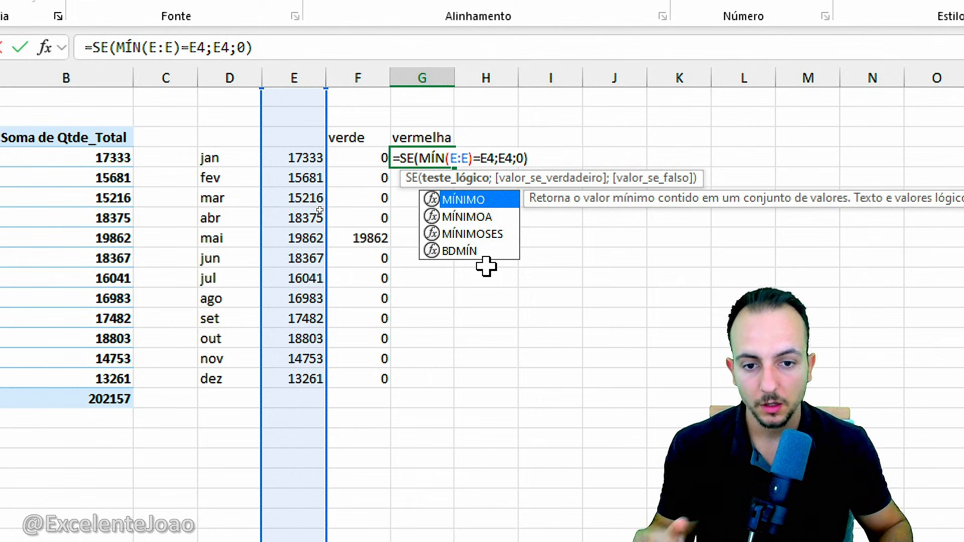
type("IMO")
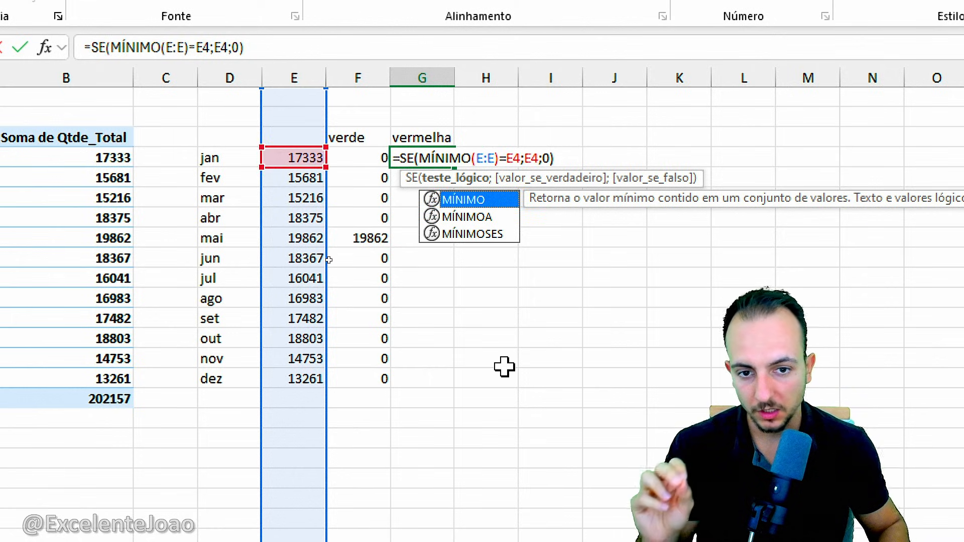
key("Return")
Fill the MÍNIMO formula from G4 down the vermelha column to G15.
left_click(436, 157)
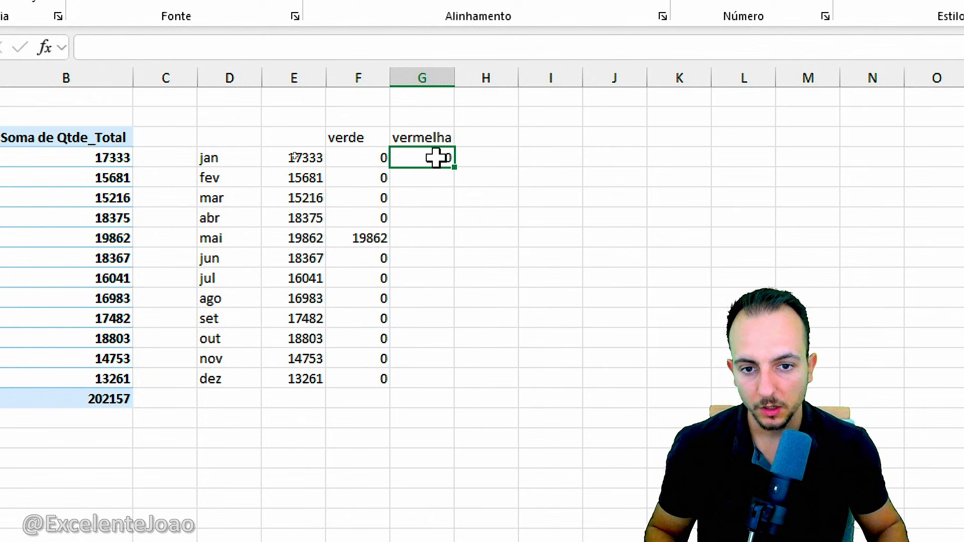
left_click_drag(453, 166, 439, 392)
left_click(394, 452)
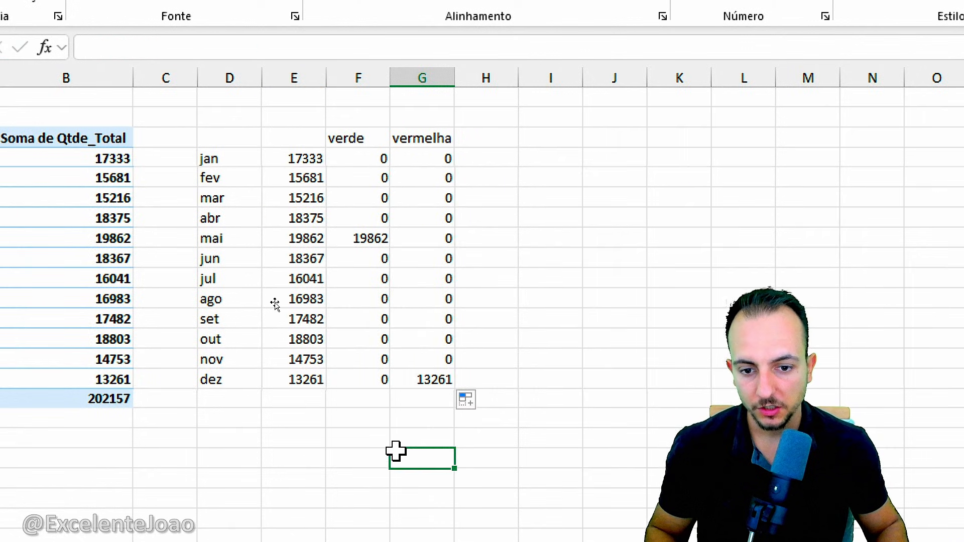
left_click_drag(330, 224, 402, 251)
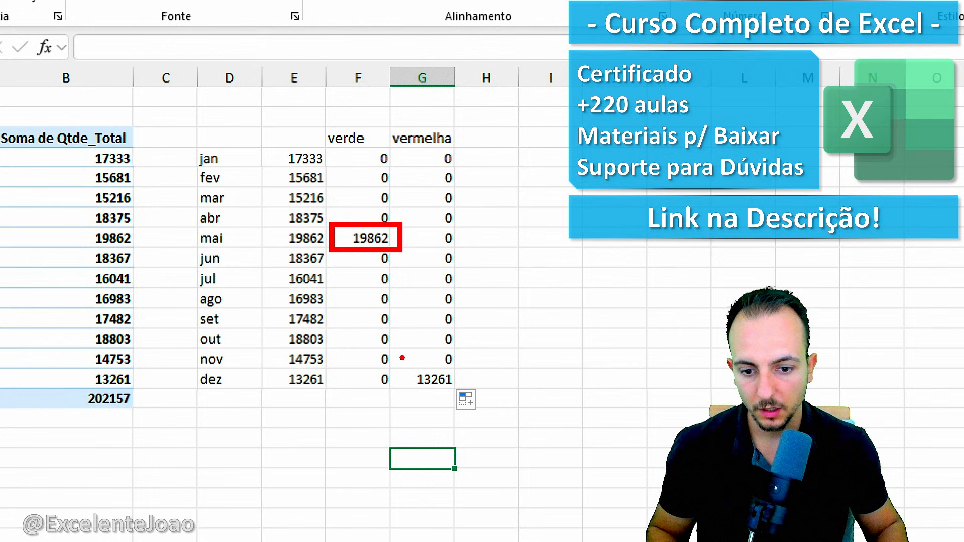
left_click_drag(400, 357, 457, 407)
key("Escape")
Insert a 2D clustered column chart from the range D4:G15, leaving out the header row.
mouse_move(235, 158)
left_mouse_down()
mouse_move(337, 211)
mouse_move(425, 390)
mouse_move(425, 379)
left_mouse_up()
left_click_drag(314, 134, 492, 146)
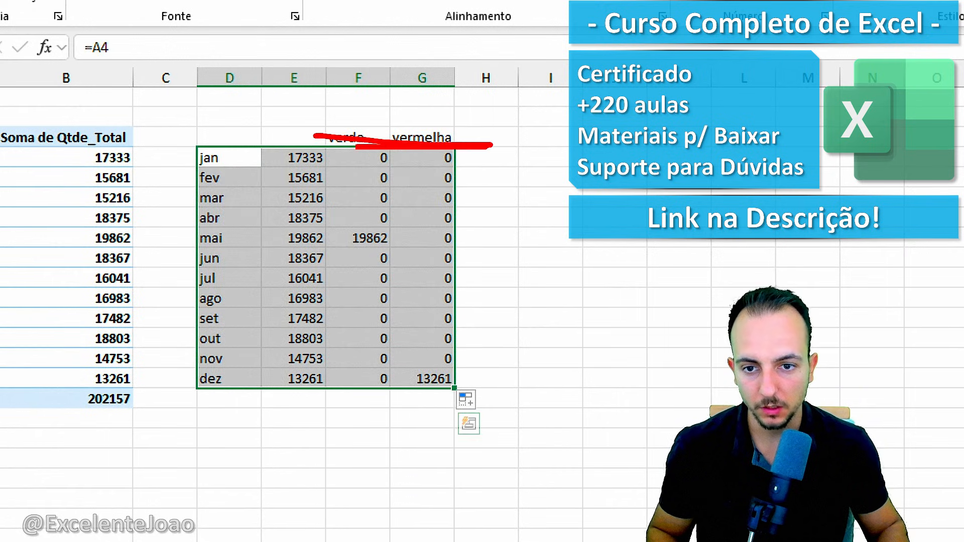
key("Escape")
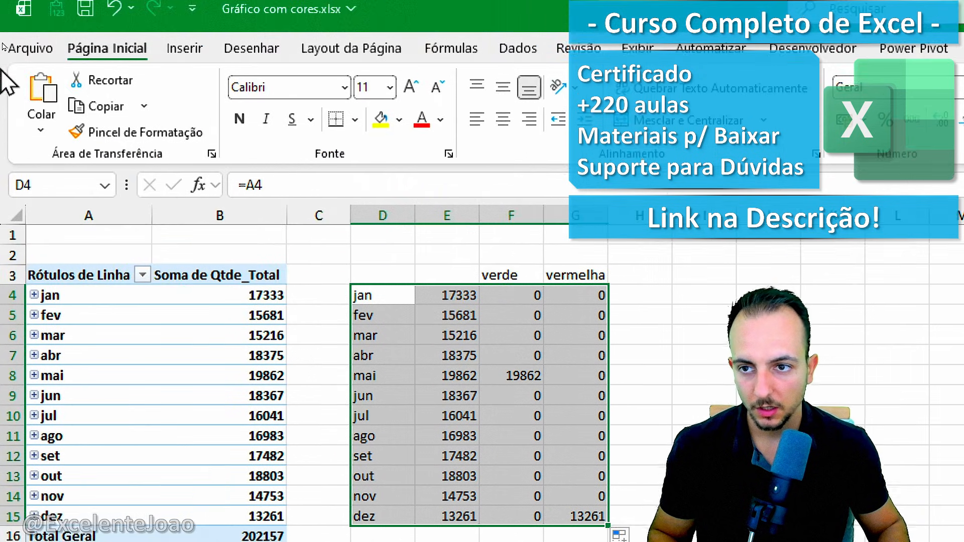
left_click(184, 67)
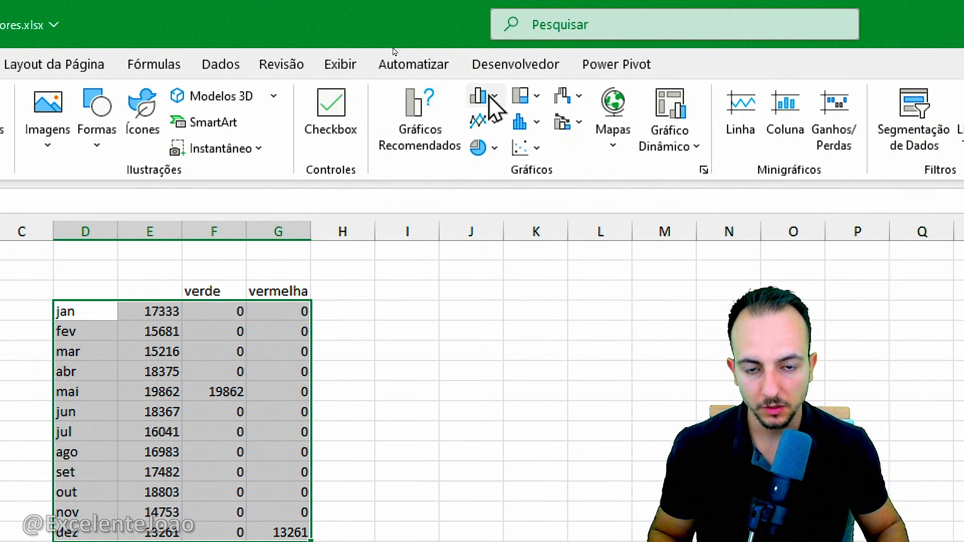
left_click(481, 96)
left_click(506, 194)
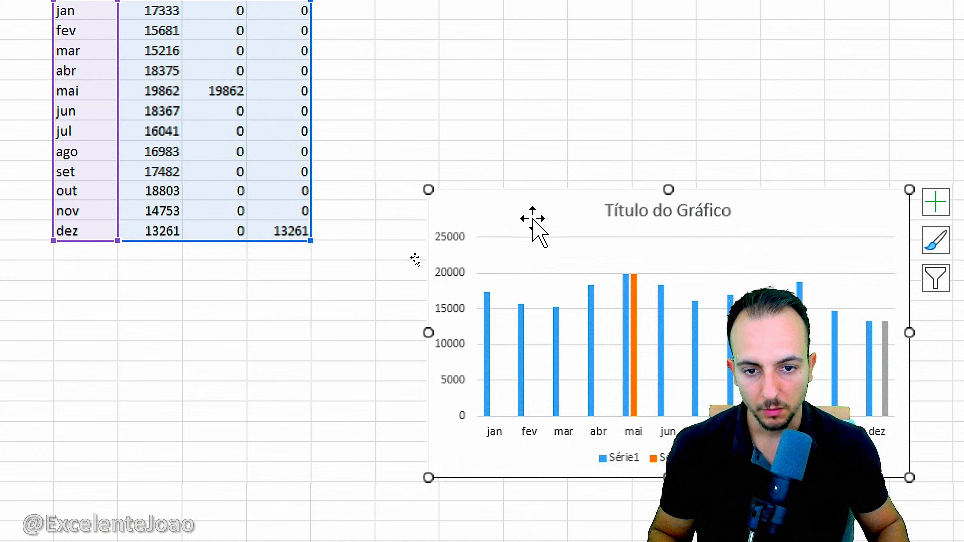
Move the chart below the pivot table and enlarge it to span about rows 17 to 35.
left_click_drag(611, 517, 435, 500)
left_click_drag(434, 199, 204, 292)
left_click_drag(577, 383, 776, 455)
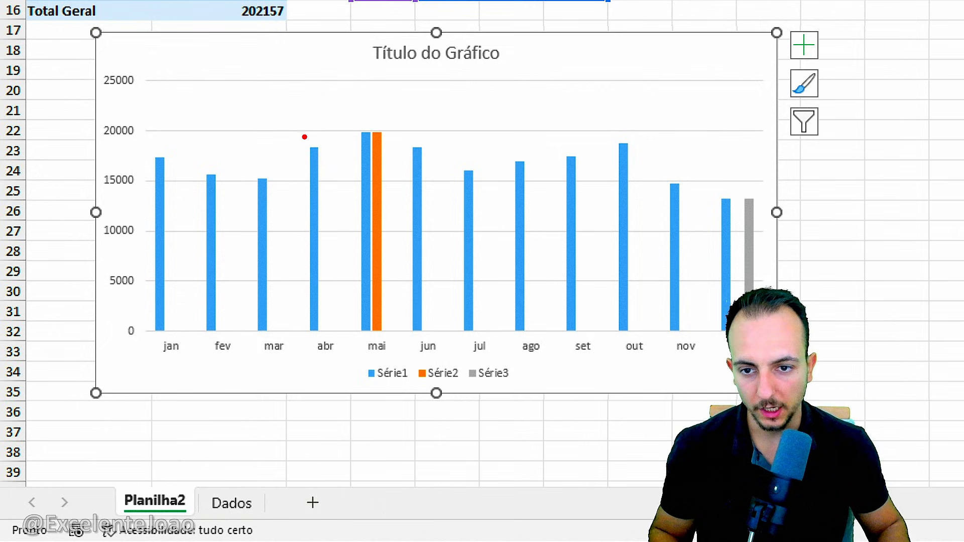
left_click_drag(304, 137, 324, 79)
left_click_drag(388, 125, 429, 83)
left_click_drag(759, 225, 814, 264)
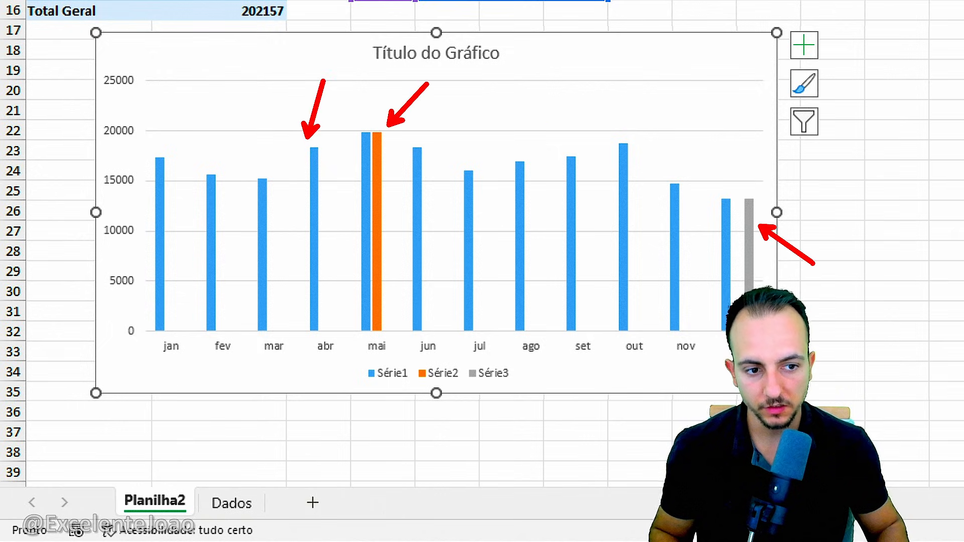
key("ctrl+z")
key("ctrl+z")
mouse_move(298, 141)
left_mouse_down()
mouse_move(332, 253)
mouse_move(332, 352)
left_mouse_up()
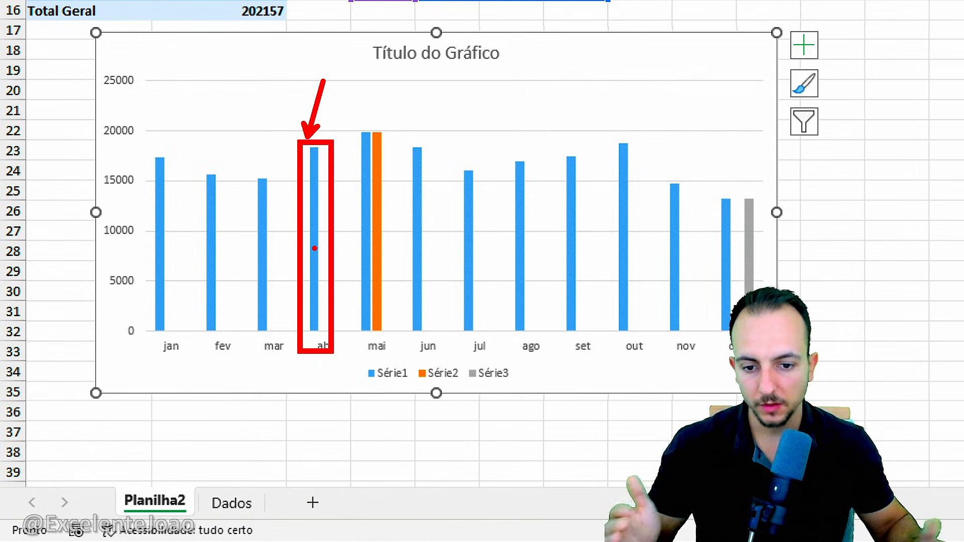
key("e")
left_click_drag(387, 124, 421, 96)
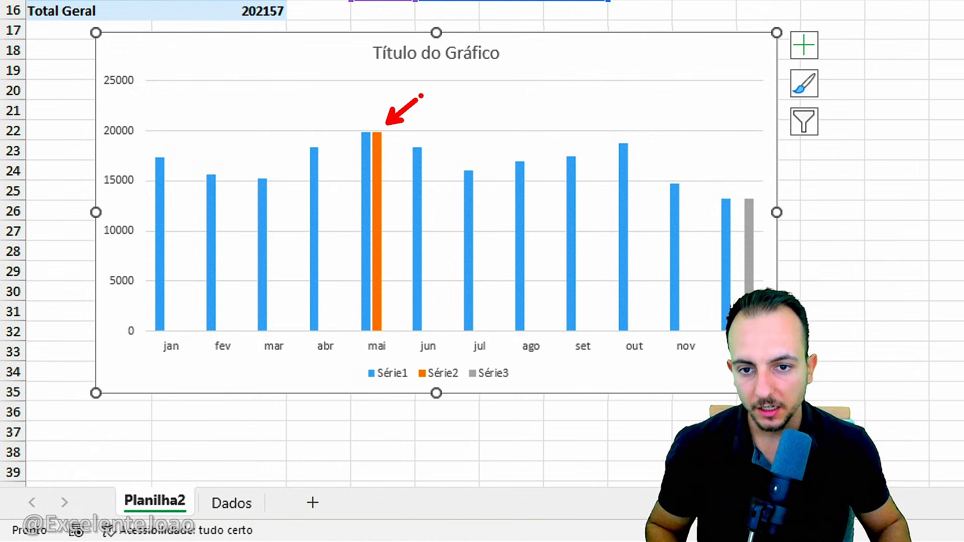
key("ctrl+z")
left_click_drag(753, 187, 776, 159)
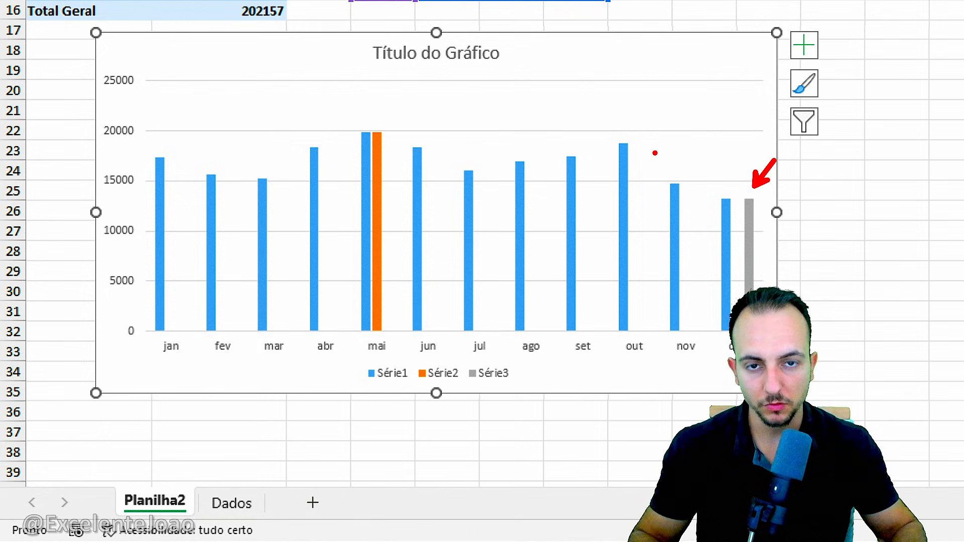
key("Escape")
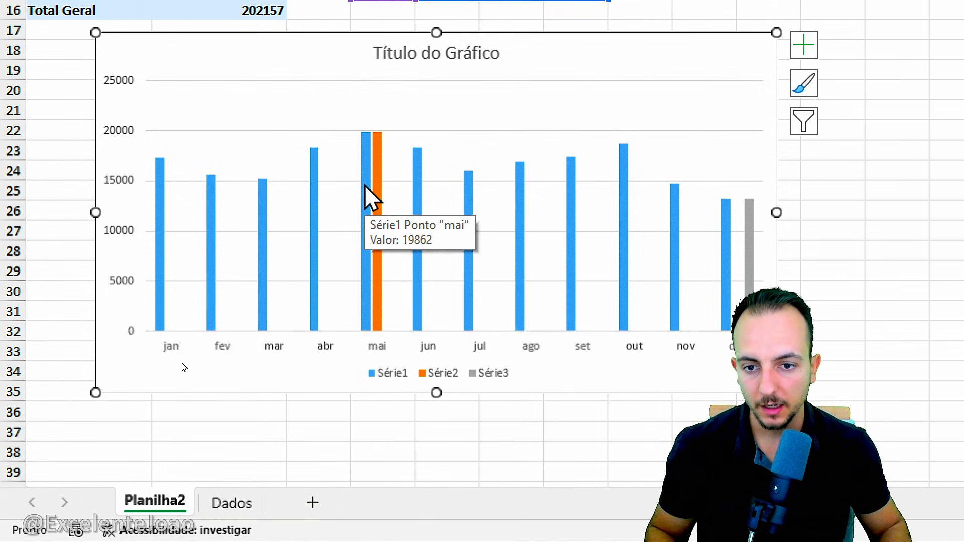
Format the Série1 columns of the chart with a dark grey fill colour.
left_click(365, 186)
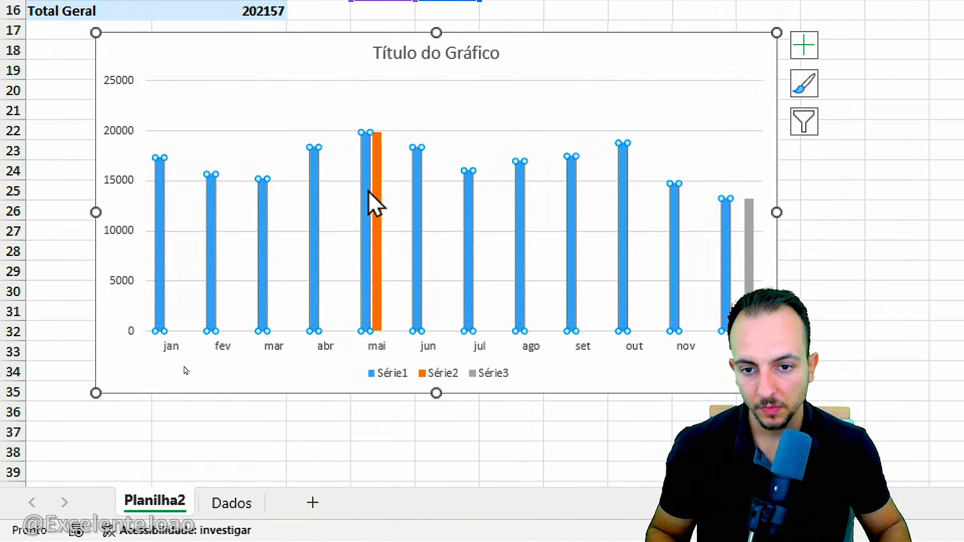
right_click(369, 191)
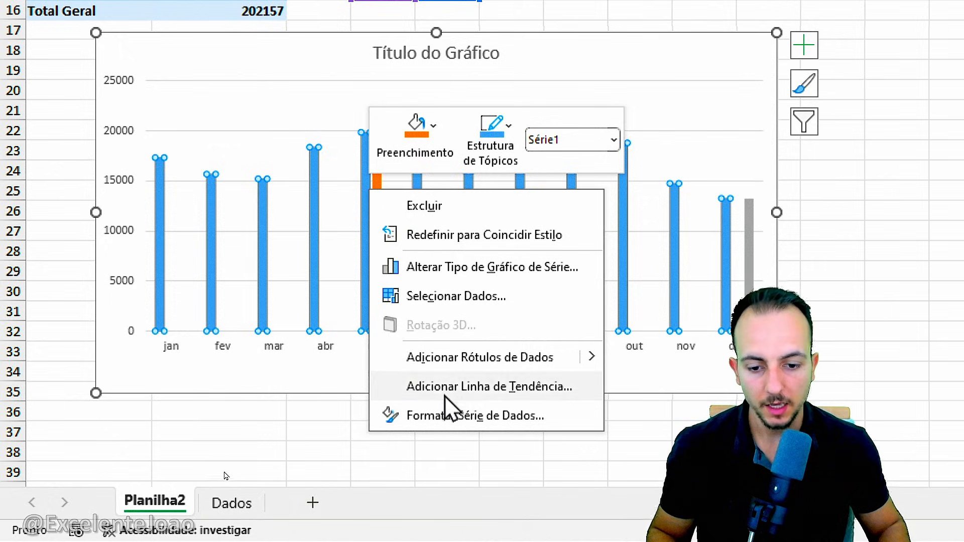
left_click(460, 424)
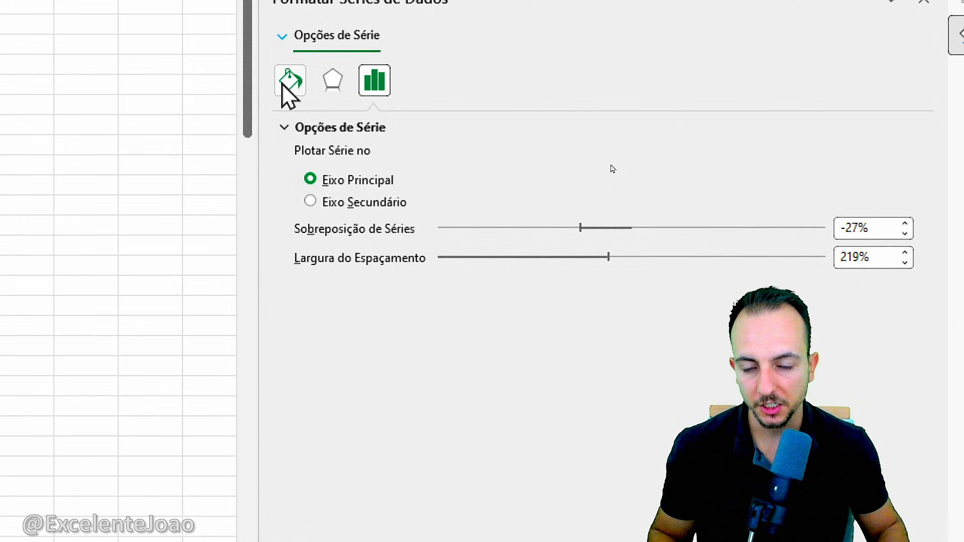
left_click(289, 81)
left_click(884, 329)
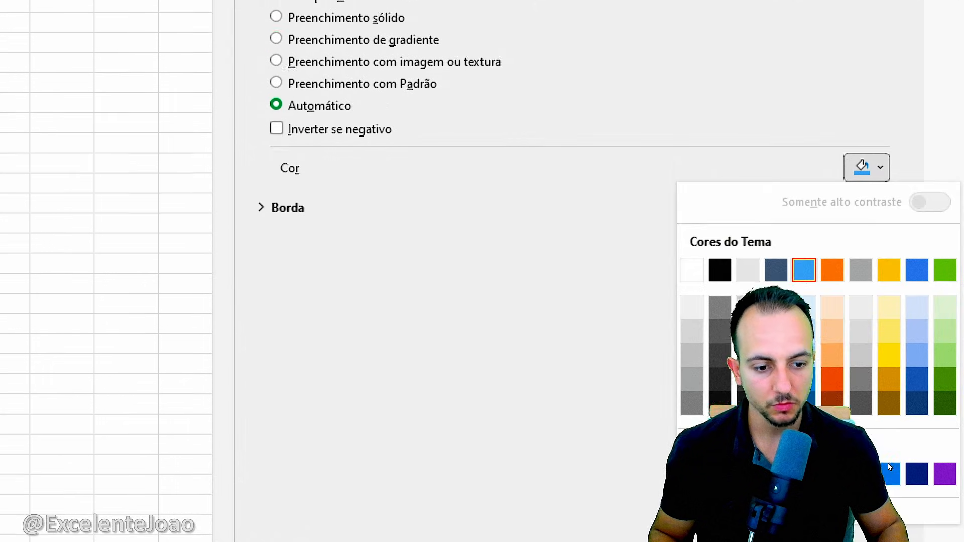
left_click(727, 510)
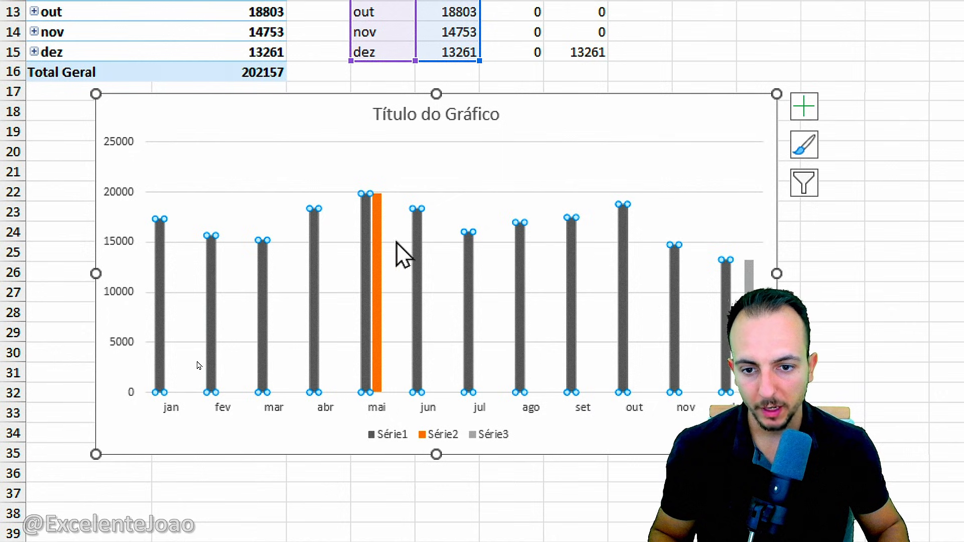
Format the Série2 column at mai in the chart with a solid green fill colour.
left_click(376, 241)
right_click(375, 238)
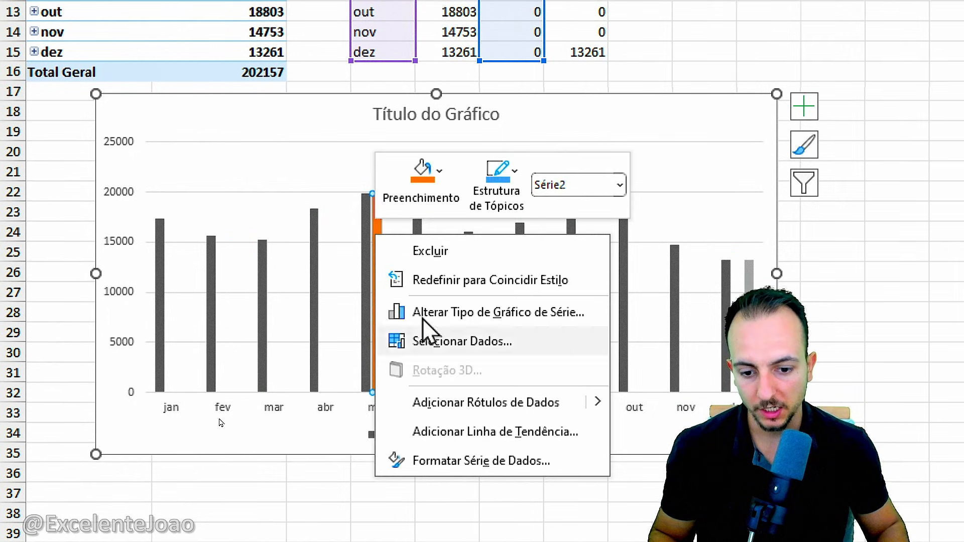
left_click(452, 457)
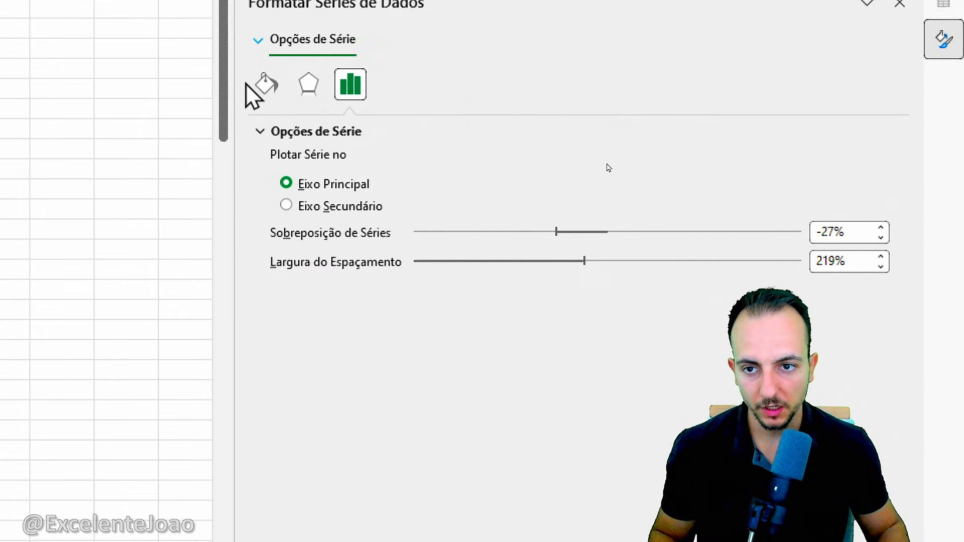
left_click(263, 86)
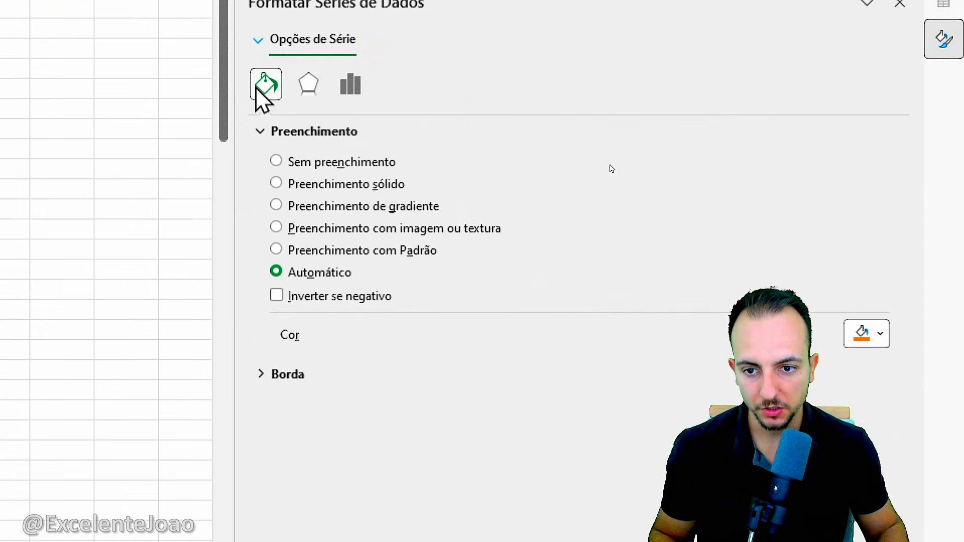
left_click(870, 339)
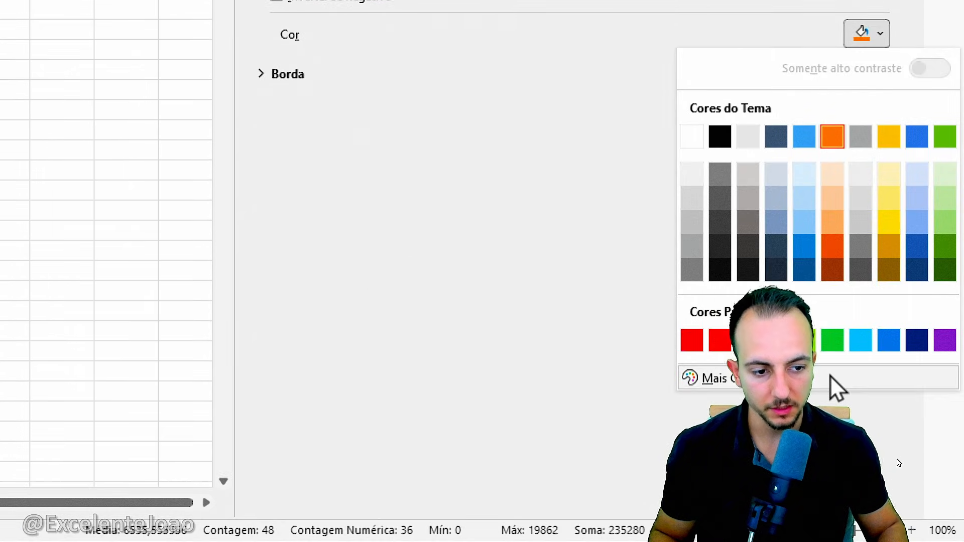
left_click(832, 376)
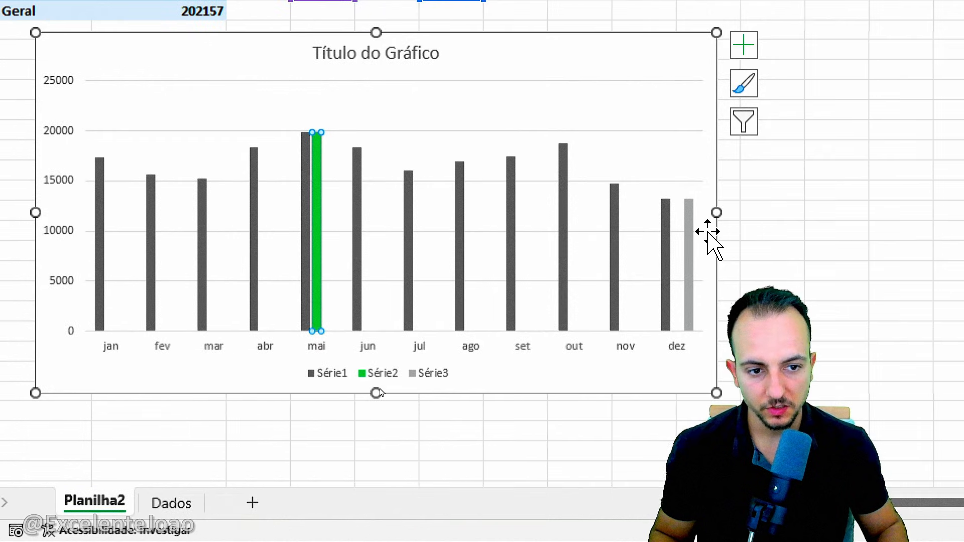
Format the Série3 column at dez in the chart with a solid red fill colour.
left_click(691, 251)
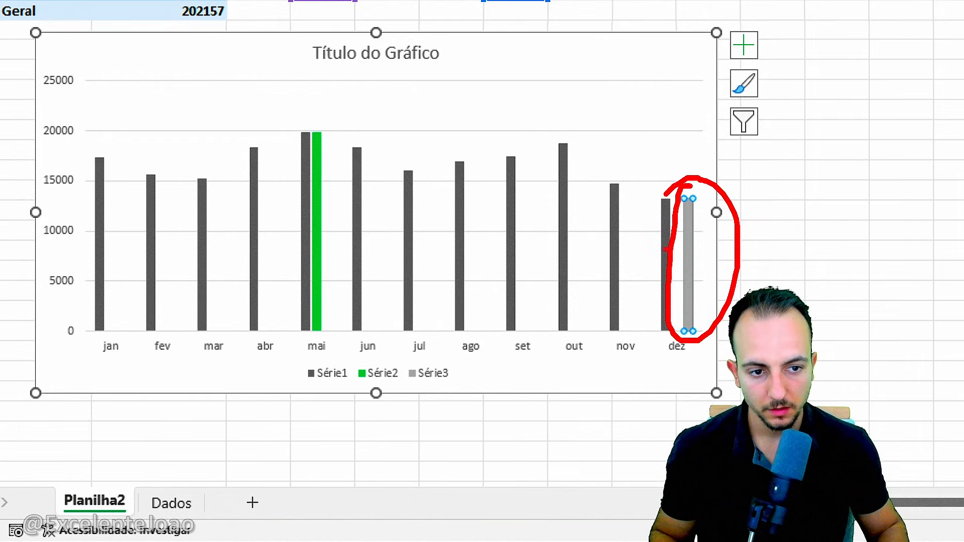
right_click(691, 251)
left_click(803, 465)
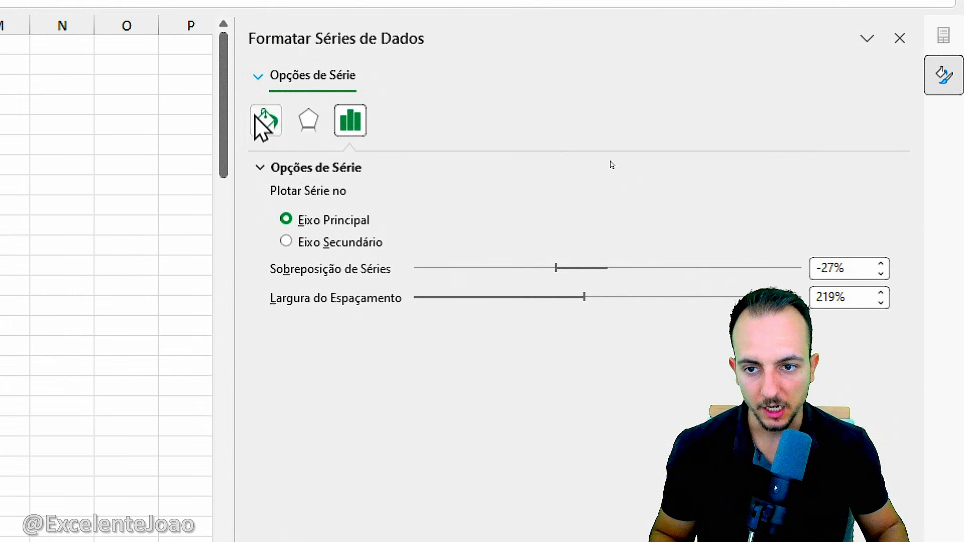
left_click(266, 119)
left_click(869, 369)
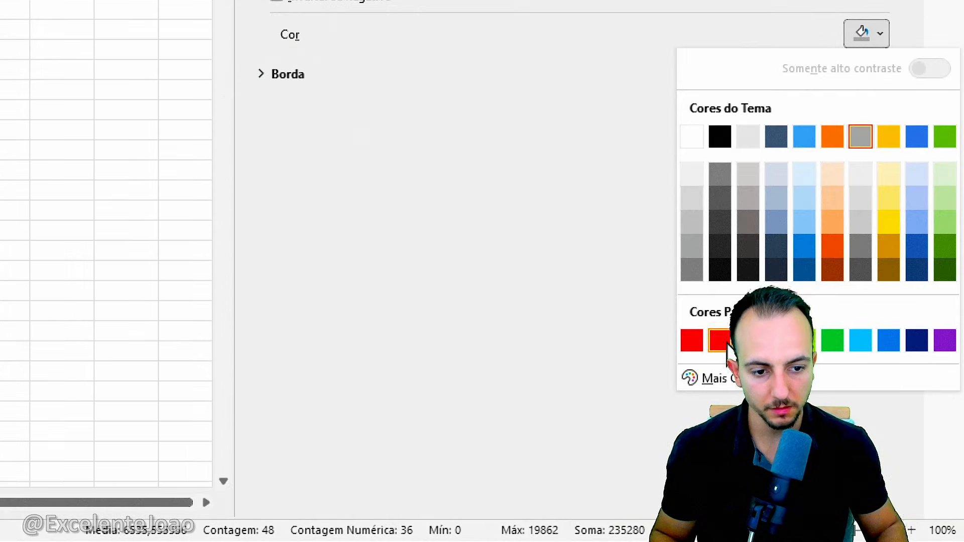
left_click(720, 342)
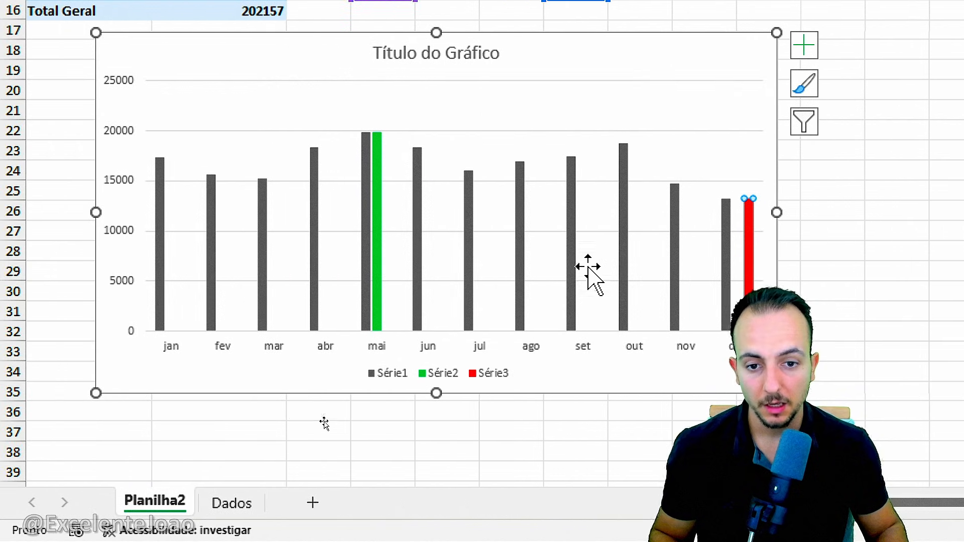
Set the chart's series overlap to 100% and gap width to 99%, then close the series formatting options and deselect the chart.
left_click(470, 190)
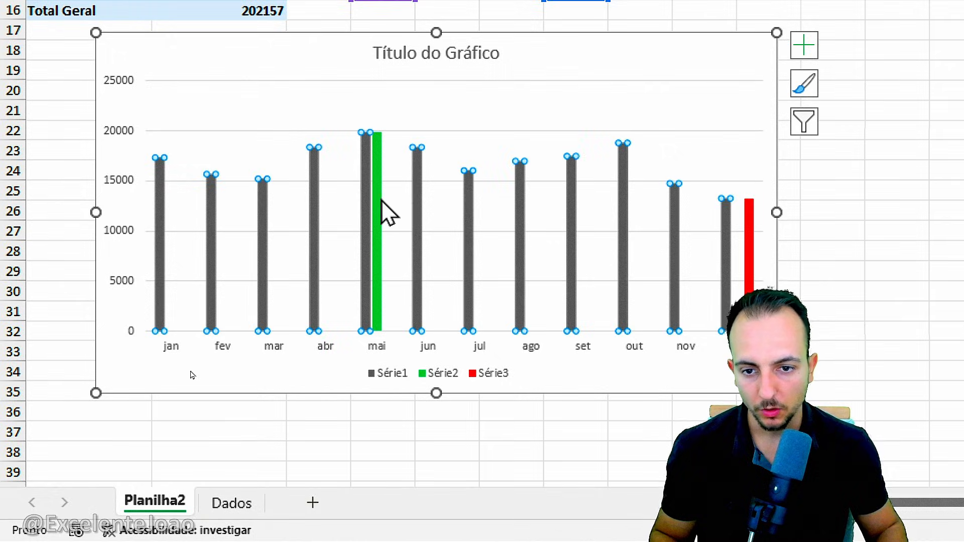
left_click(377, 241)
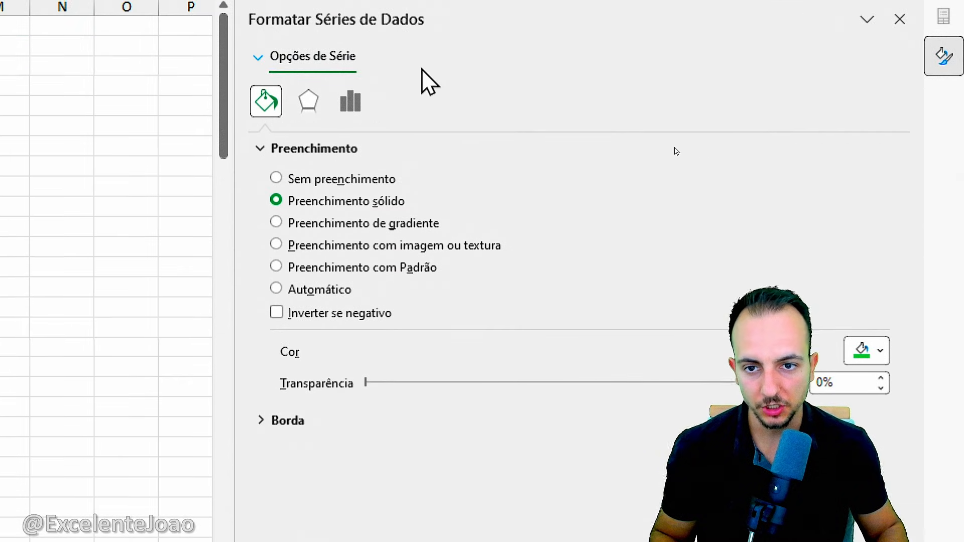
left_click(353, 103)
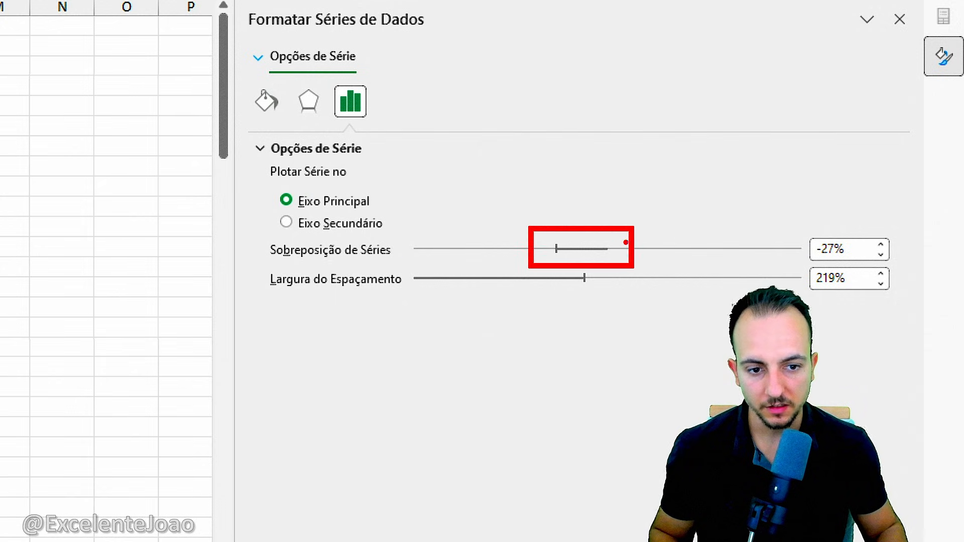
left_click_drag(557, 249, 828, 314)
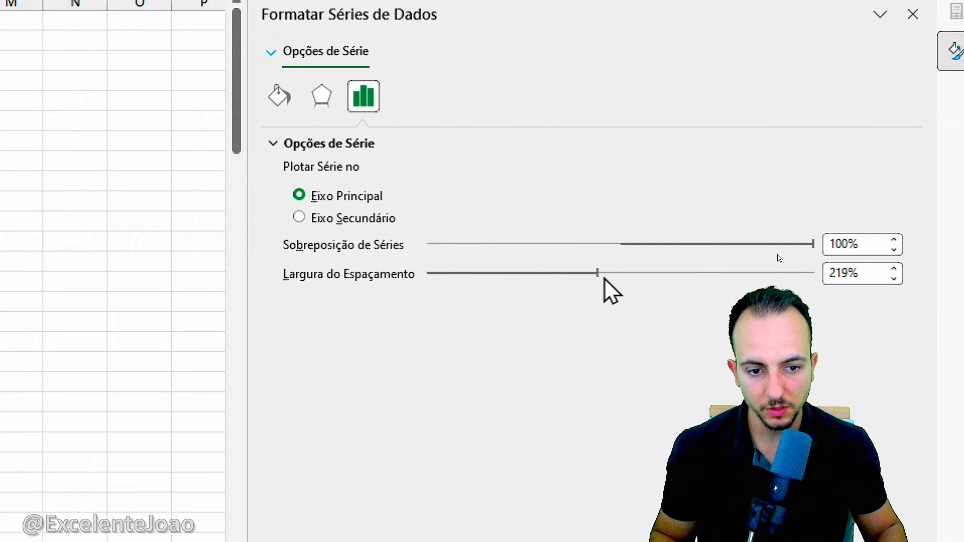
left_click(601, 278)
left_click_drag(566, 275, 496, 275)
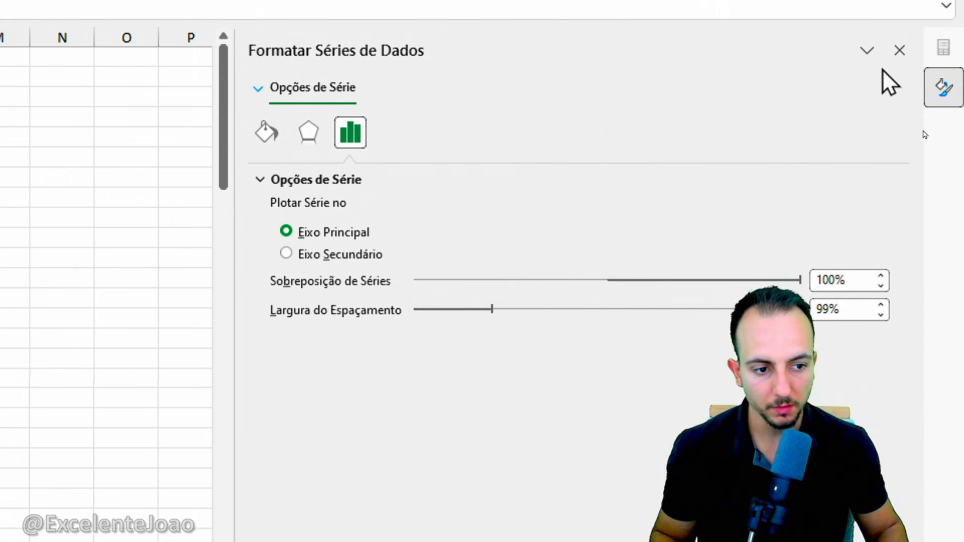
left_click(913, 14)
left_click(396, 343)
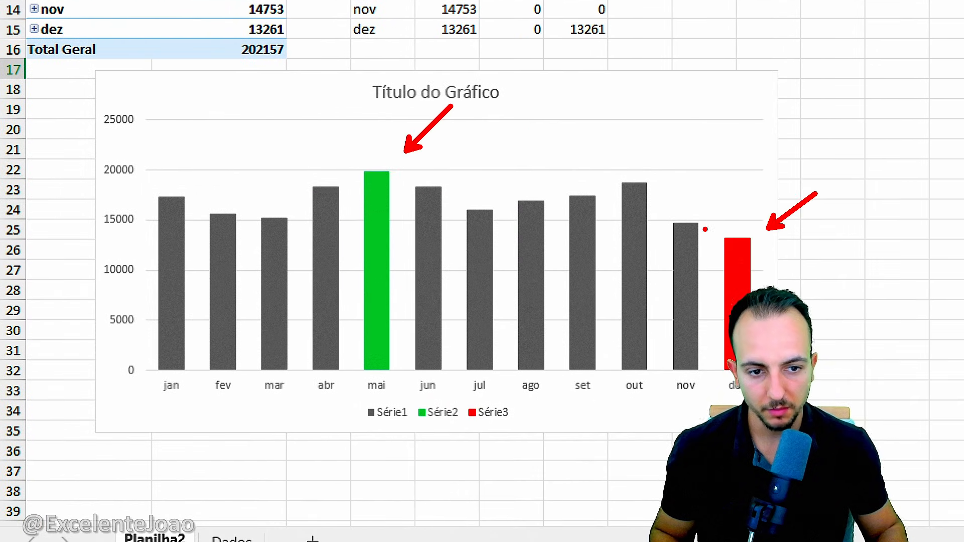
mouse_move(705, 229)
left_mouse_down()
mouse_move(613, 176)
mouse_move(360, 200)
mouse_move(183, 190)
mouse_move(184, 208)
left_mouse_up()
key("Escape")
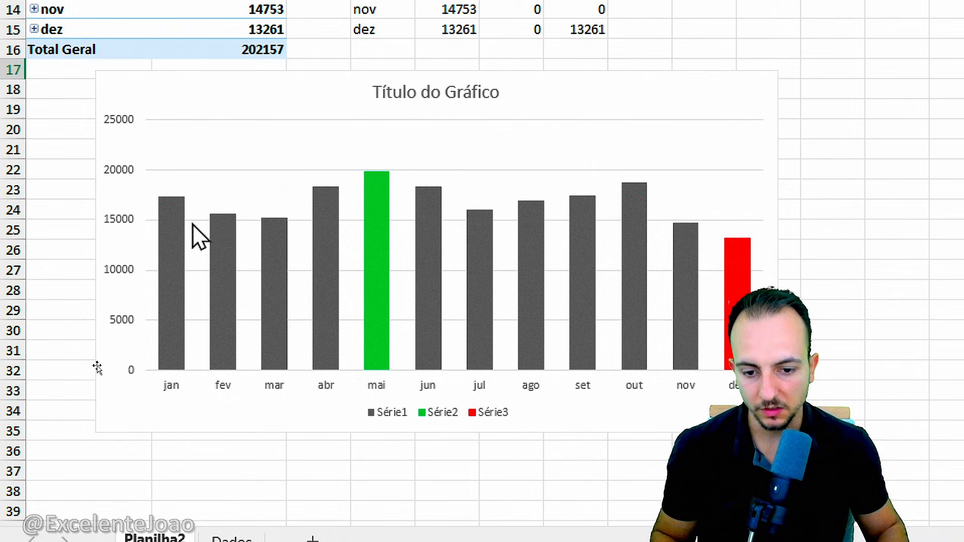
Delete the Série1, Série2 and Série3 legend from the chart.
left_click(438, 378)
key("Delete")
left_click(841, 311)
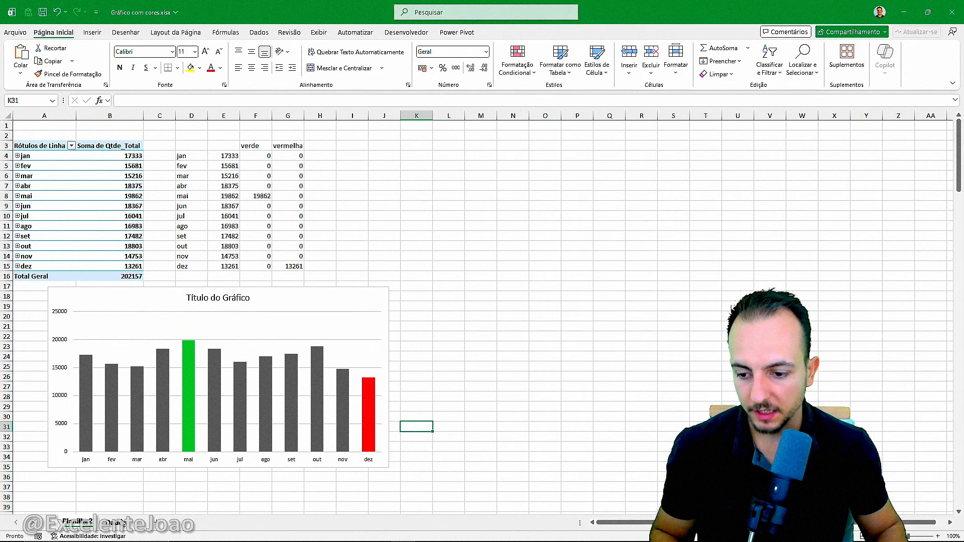
Add a new record below the last row of the Dados sheet's table by entering the date 07/02/2026 in A202.
left_click(123, 523)
left_click(45, 124)
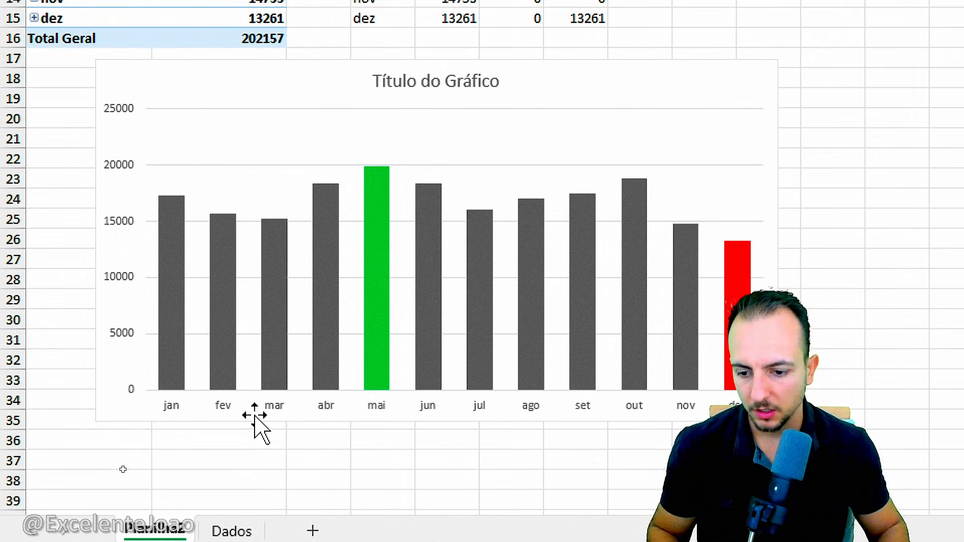
left_click(232, 503)
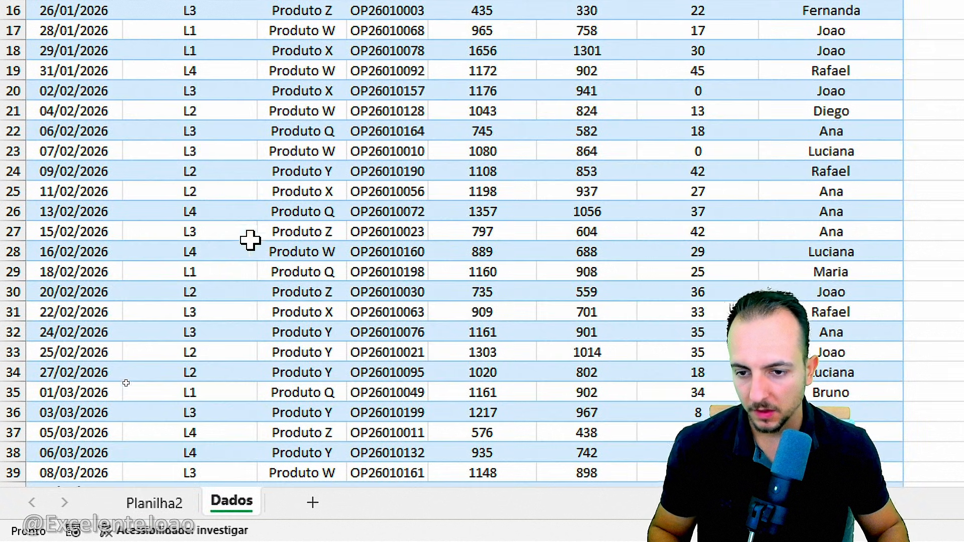
scroll(240, 140, "down", 13)
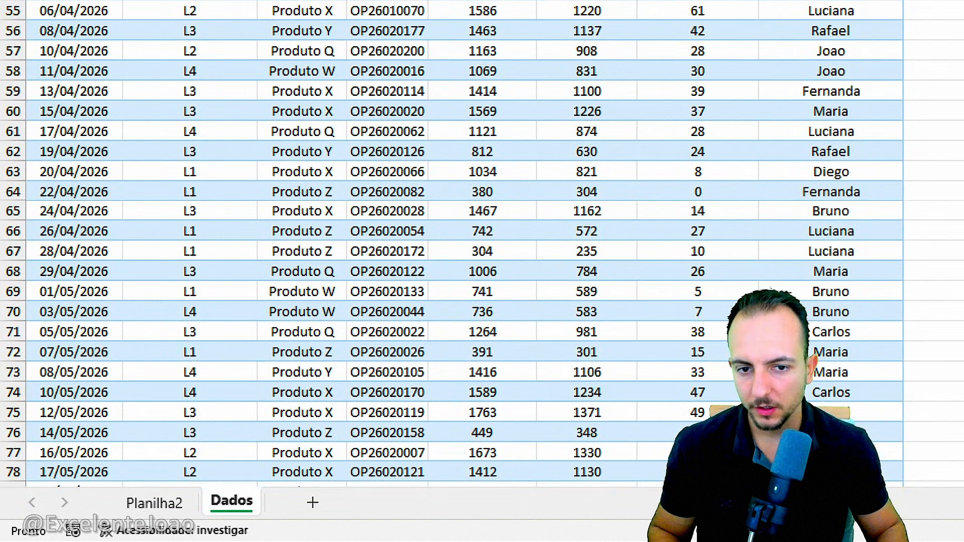
scroll(326, 160, "down", 19)
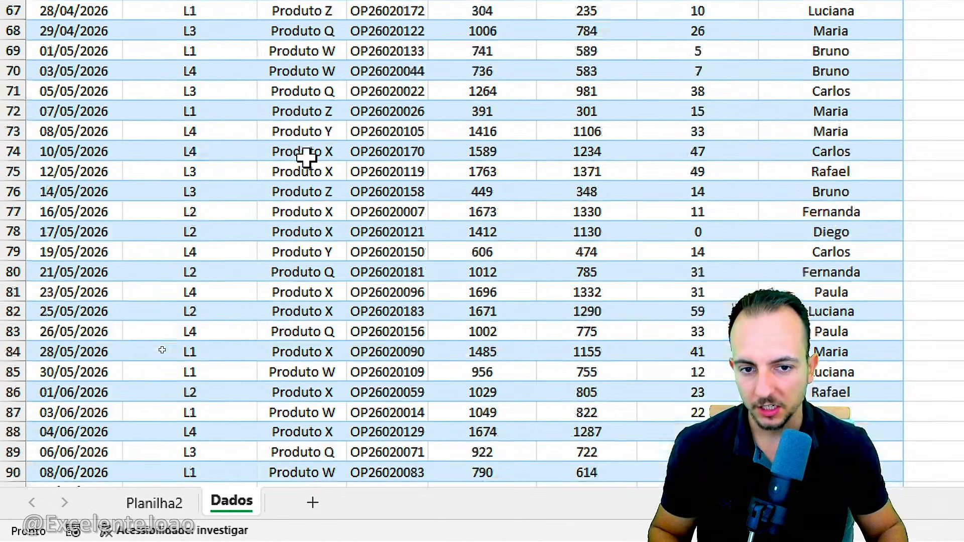
scroll(324, 157, "down", 20)
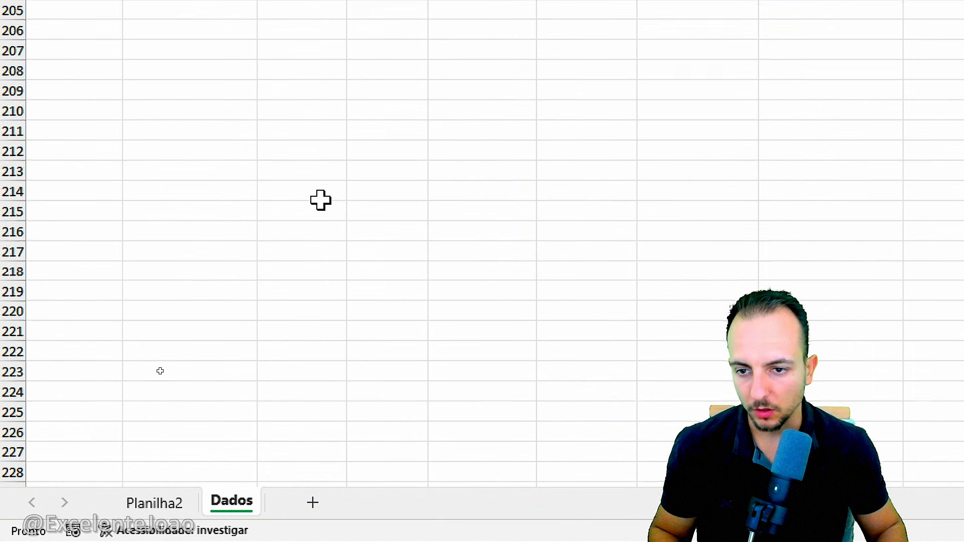
scroll(321, 200, "up", 4)
left_click(101, 193)
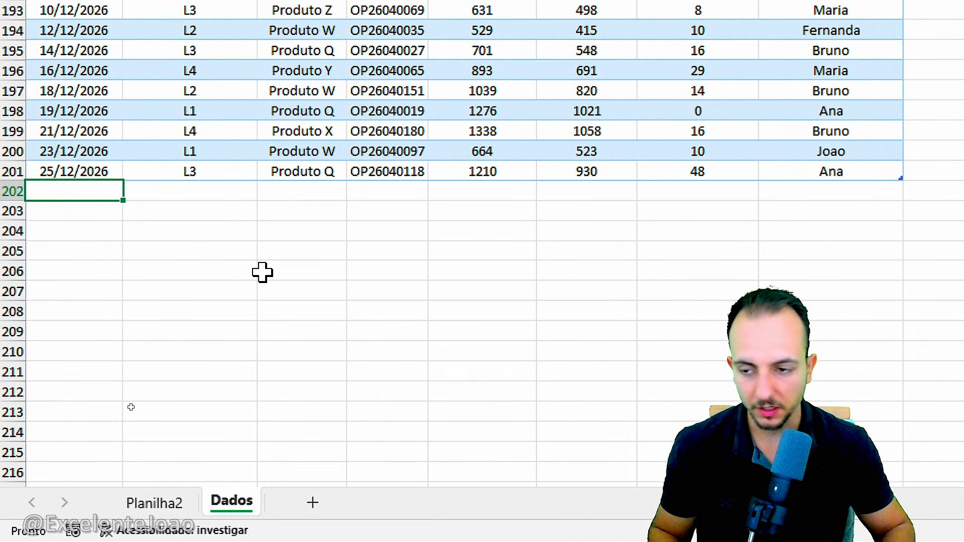
type("07/02/")
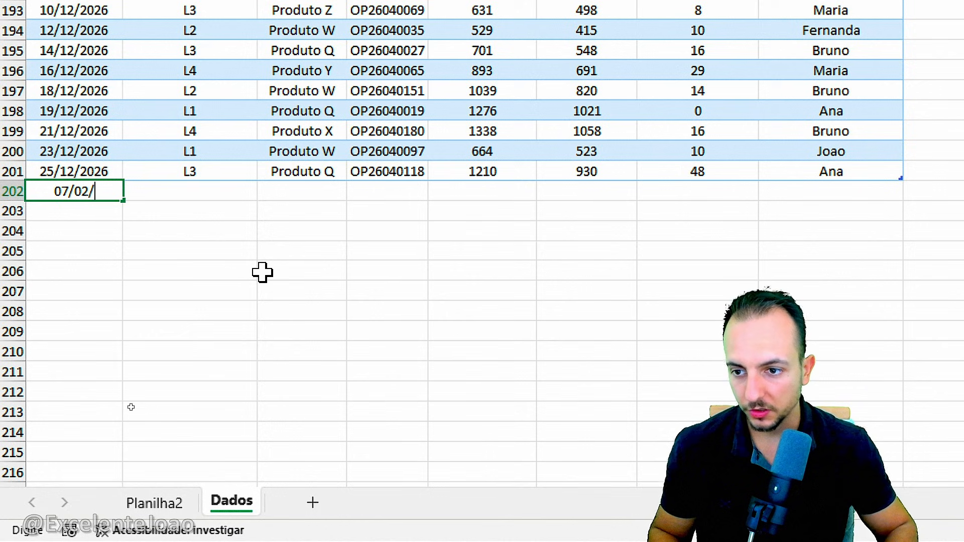
type("2026")
key("Return")
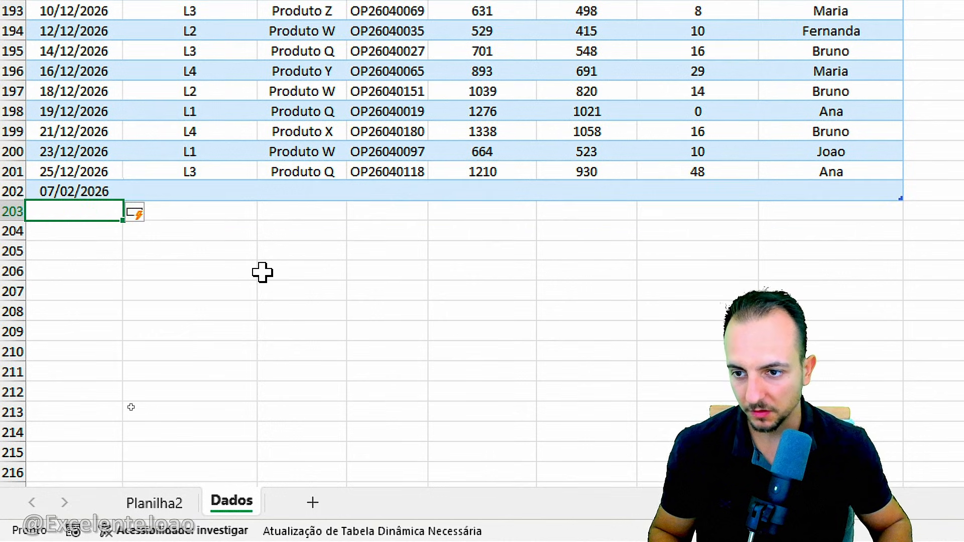
Enter 9999 as the Qtde_Total of the new record in row 202.
left_click(502, 190)
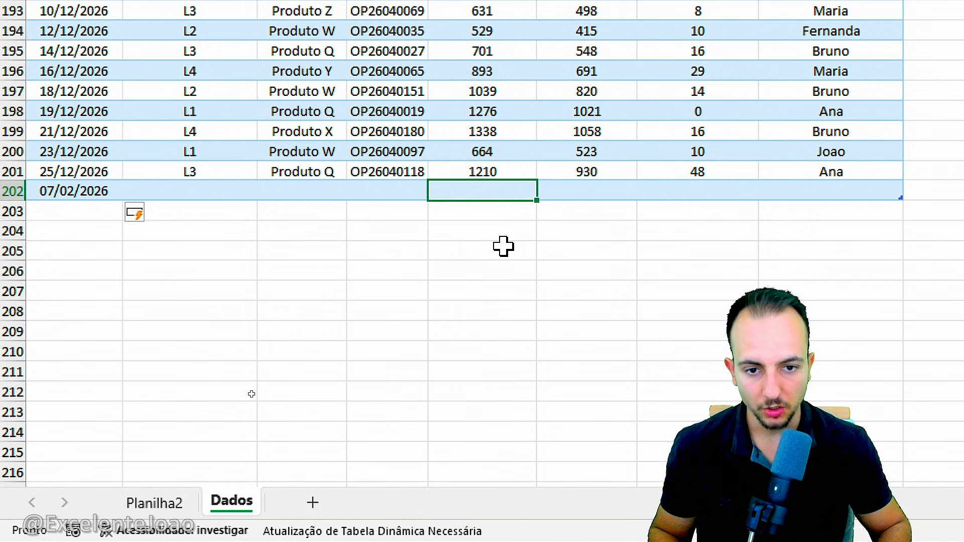
type("9999")
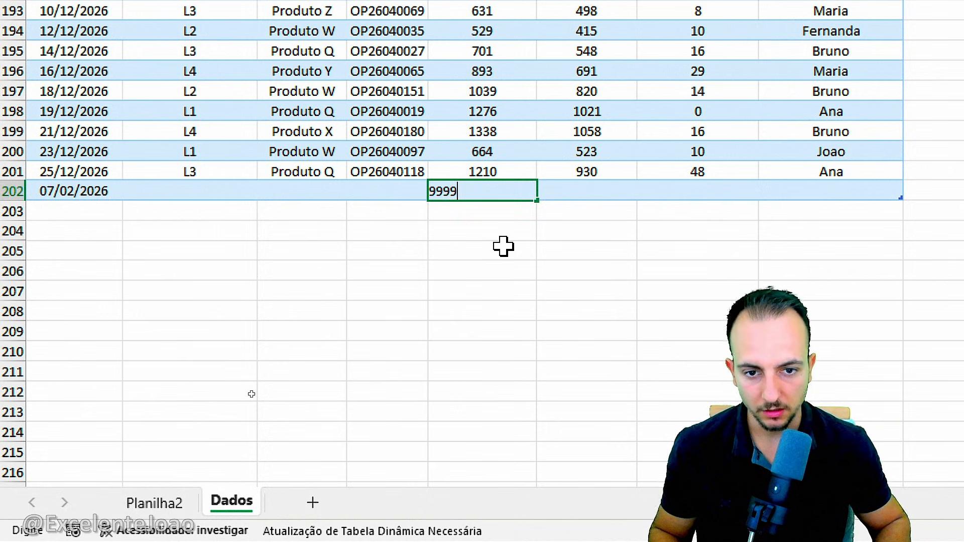
key("Return")
Return to the Planilha2 sheet and refresh all data so the pivot table and chart include the new record.
left_click(193, 502)
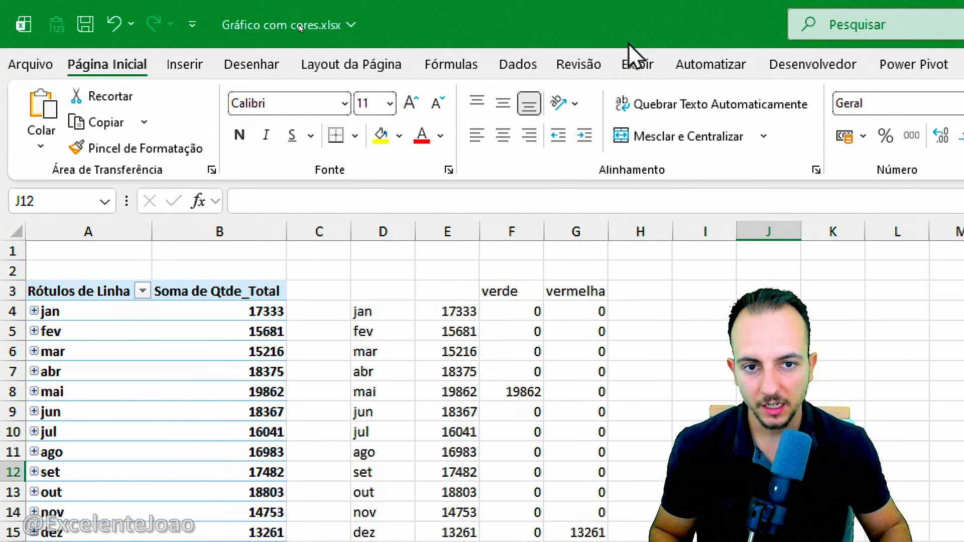
left_click(522, 64)
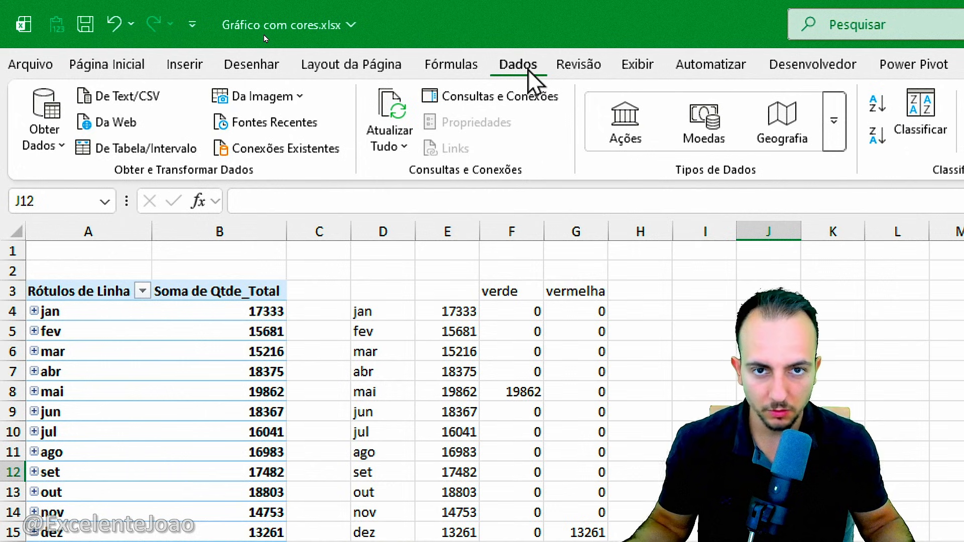
left_click(393, 150)
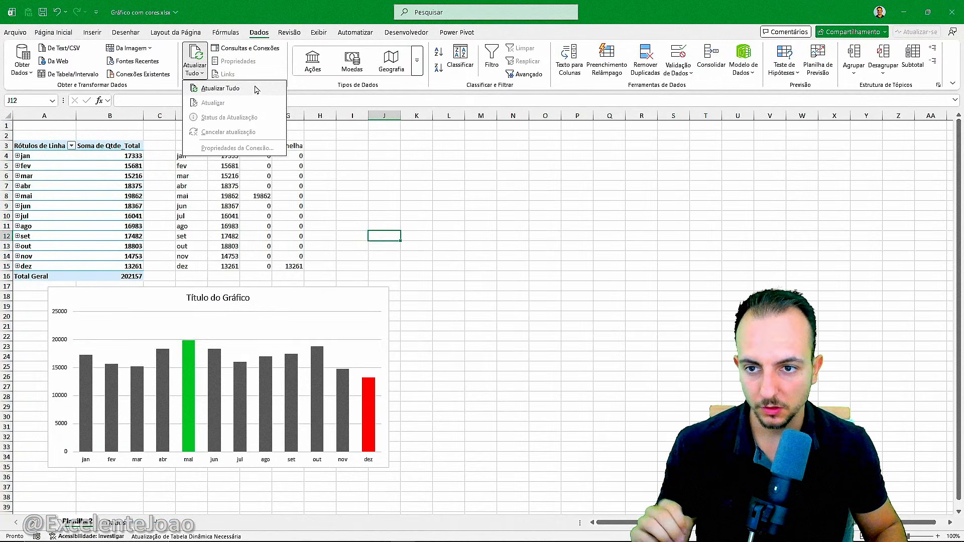
left_click(256, 90)
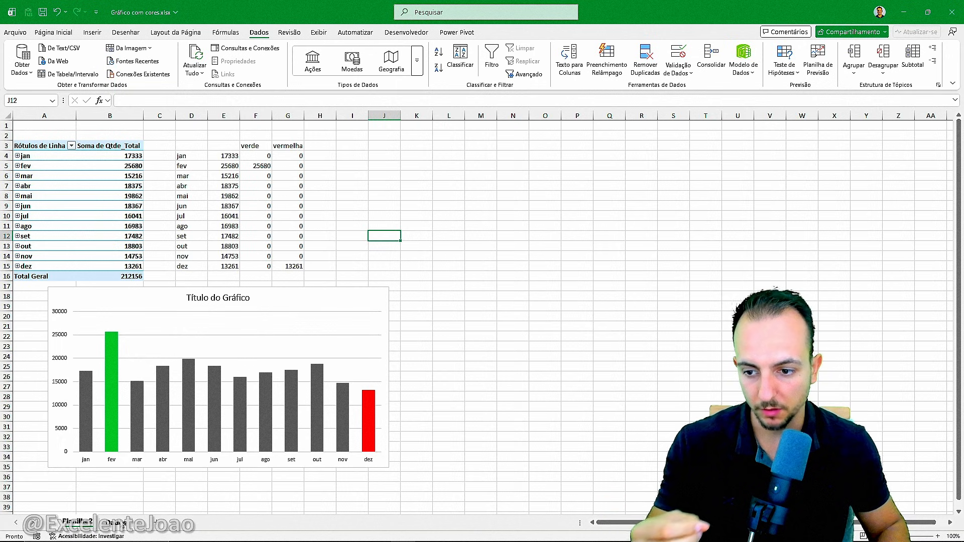
left_click(116, 522)
scroll(154, 430, "up", 5)
left_click(204, 317)
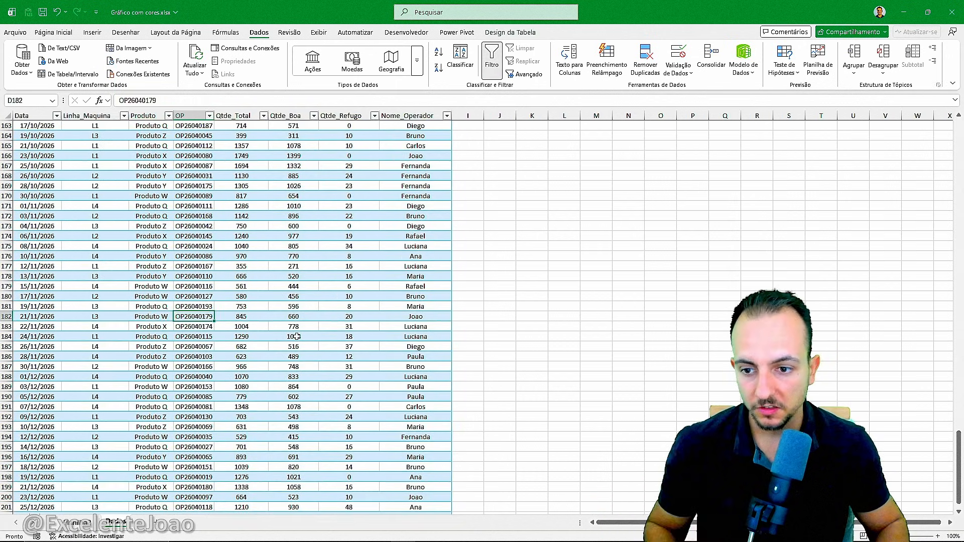
key("ctrl+Home")
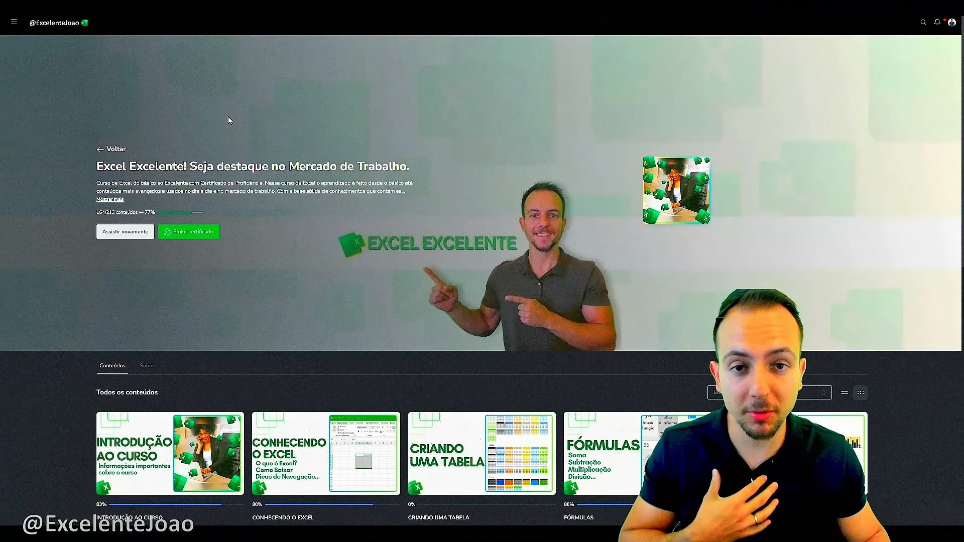
scroll(228, 116, "down", 4)
scroll(228, 117, "down", 5)
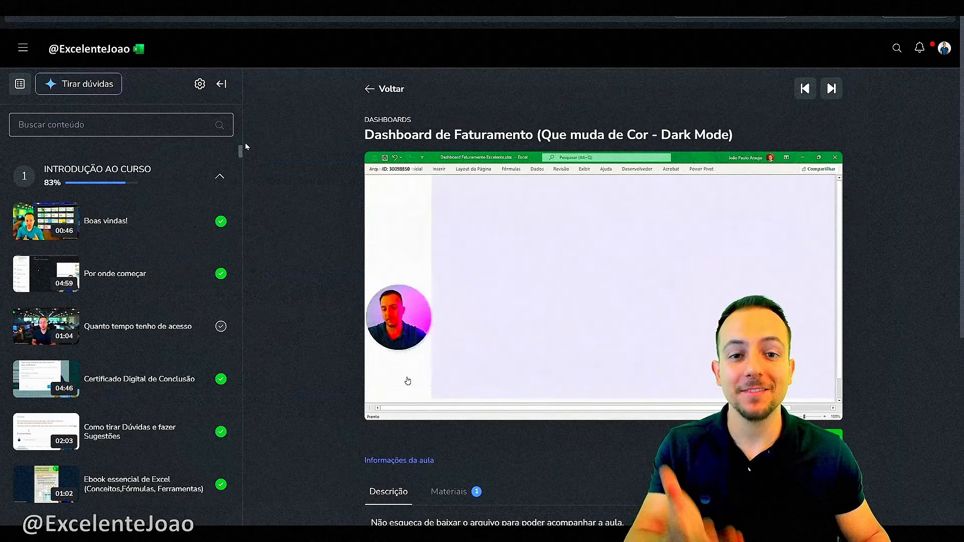
left_click_drag(244, 145, 238, 251)
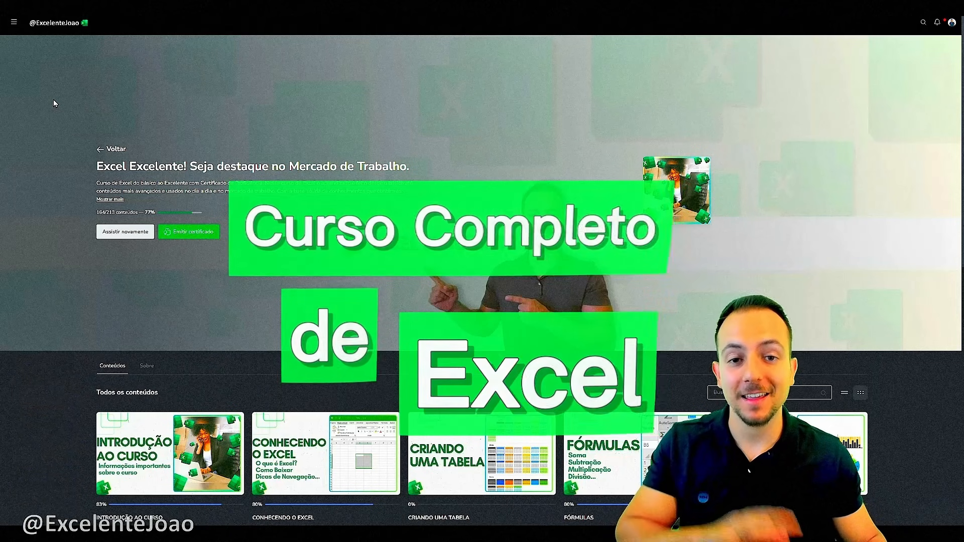
scroll(53, 99, "down", 9)
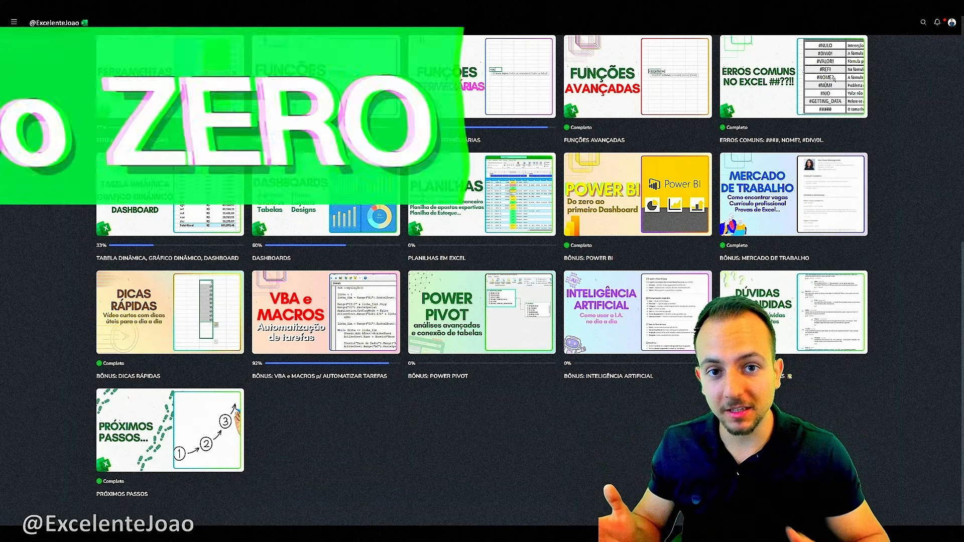
scroll(52, 101, "up", 5)
scroll(53, 101, "up", 1)
scroll(53, 100, "down", 5)
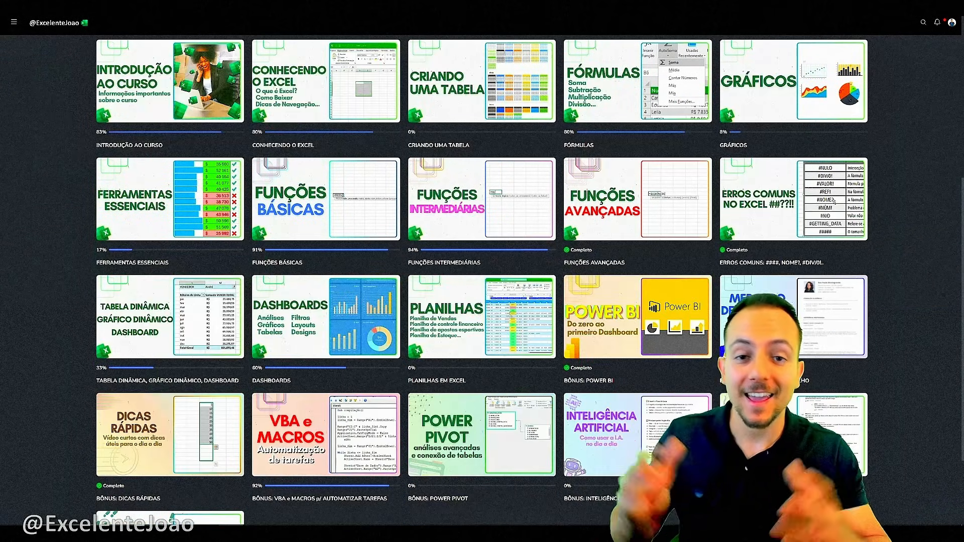